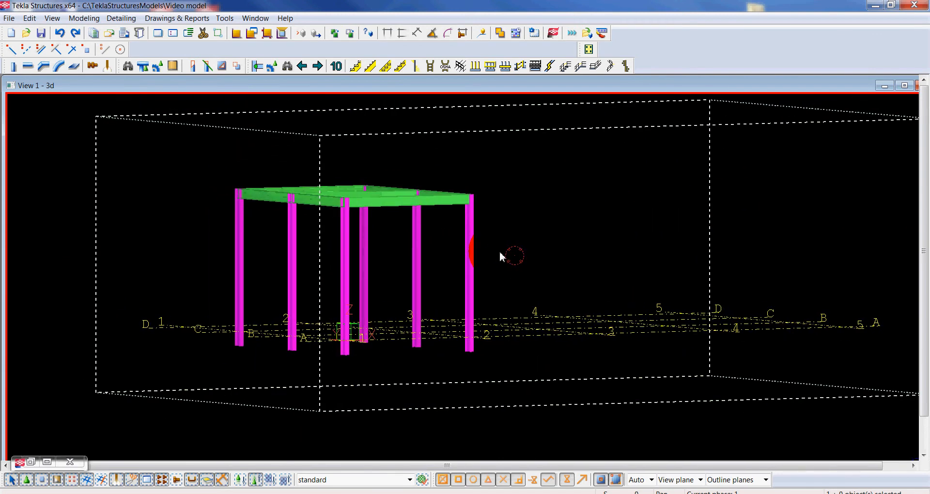
# Examine the columns and beams of the steel frame in the 3d view by selecting them and looking from different distances
pyautogui.moveTo(501, 257); pyautogui.dragTo(209, 253)
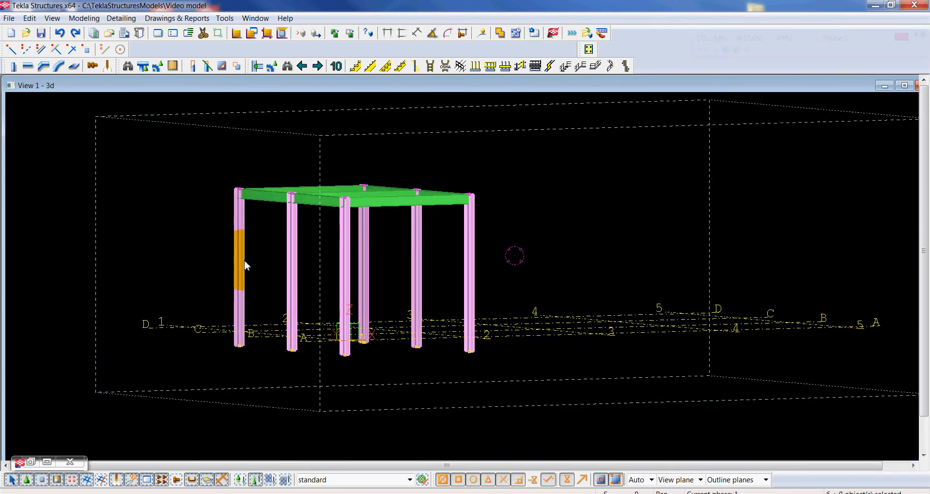
pyautogui.keyDown('ctrl'); pyautogui.moveTo(448, 255); pyautogui.dragTo(412, 348, button='middle'); pyautogui.keyUp('ctrl')
pyautogui.scroll(4, 384, 256)
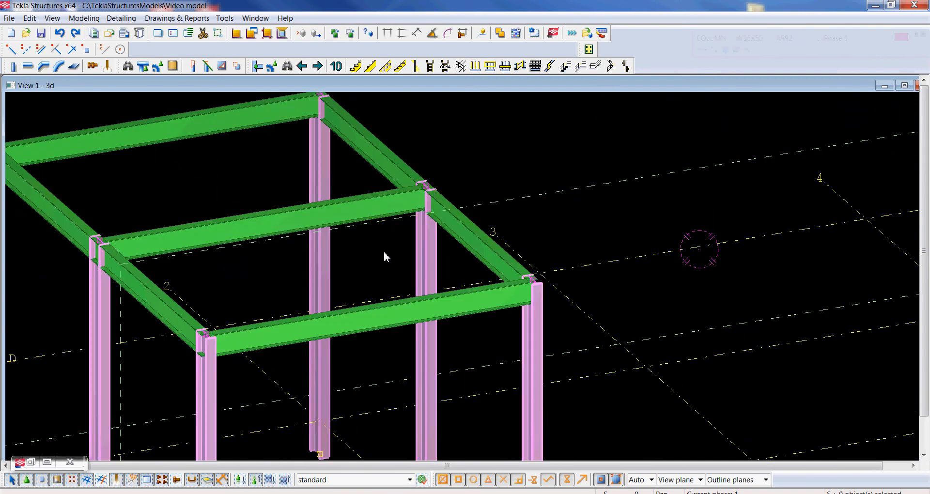
pyautogui.click(356, 216)
pyautogui.scroll(-3, 361, 208)
pyautogui.click(379, 180)
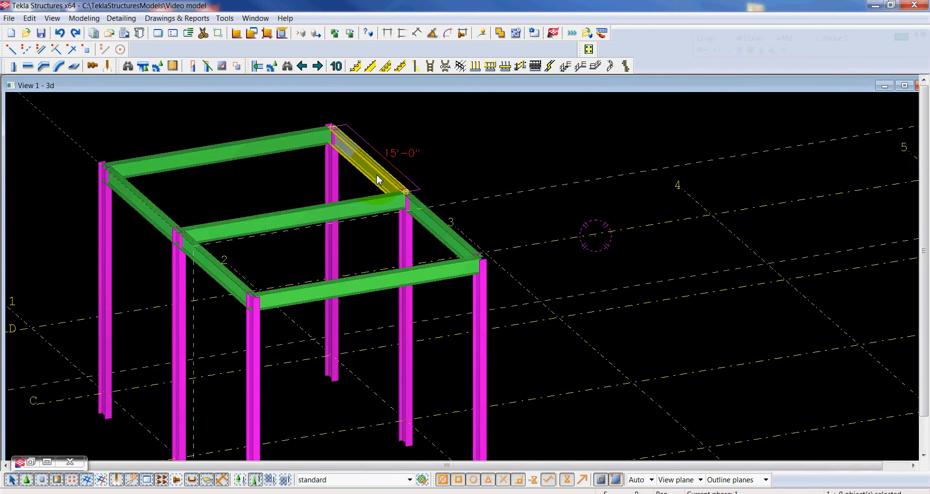
pyautogui.scroll(-3, 379, 179)
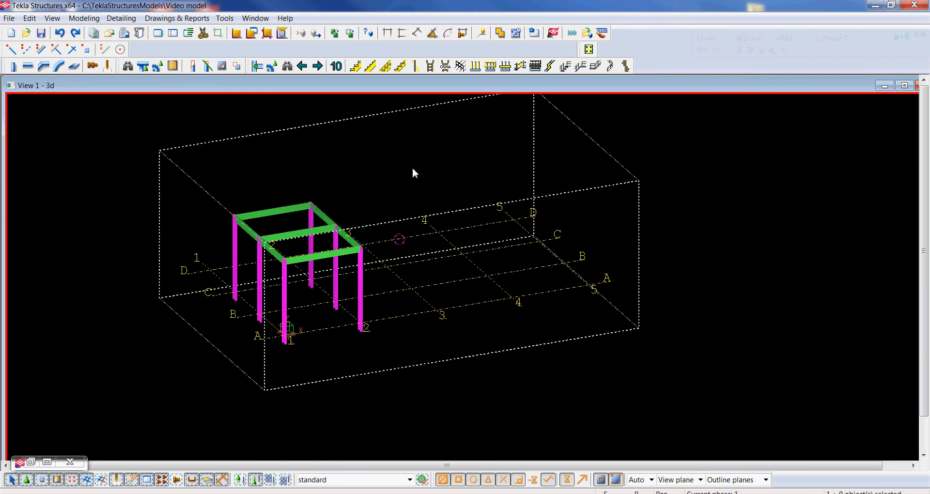
pyautogui.scroll(-1, 411, 167)
pyautogui.scroll(4, 329, 204)
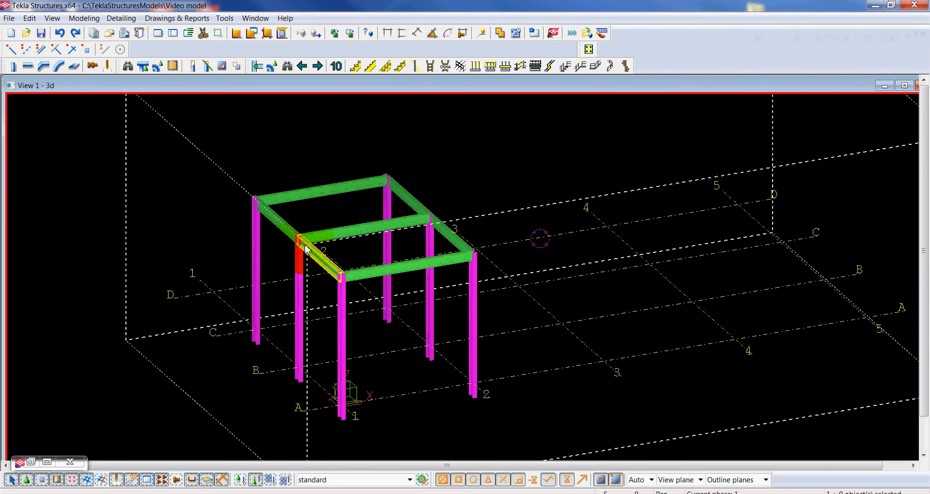
pyautogui.click(339, 315)
# Open the selection filter settings and check the list of available selection filters
pyautogui.click(409, 477)
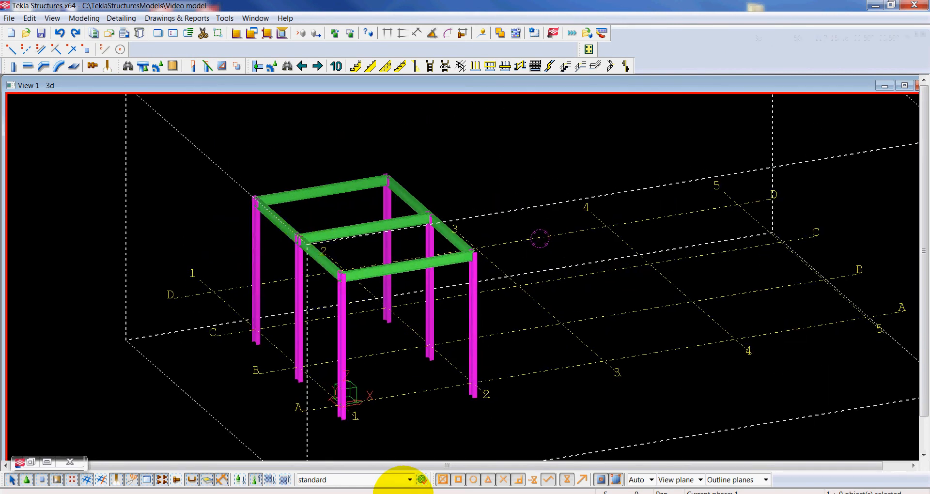
pyautogui.click(421, 479)
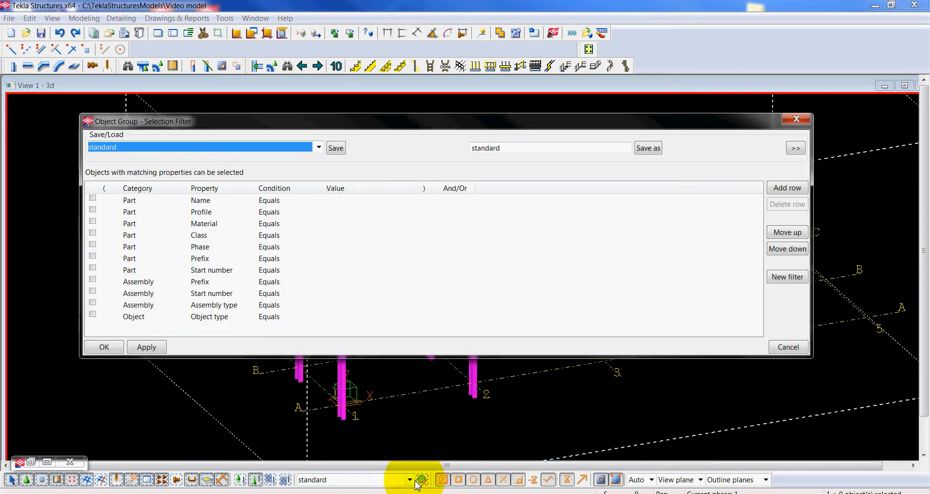
pyautogui.click(411, 479)
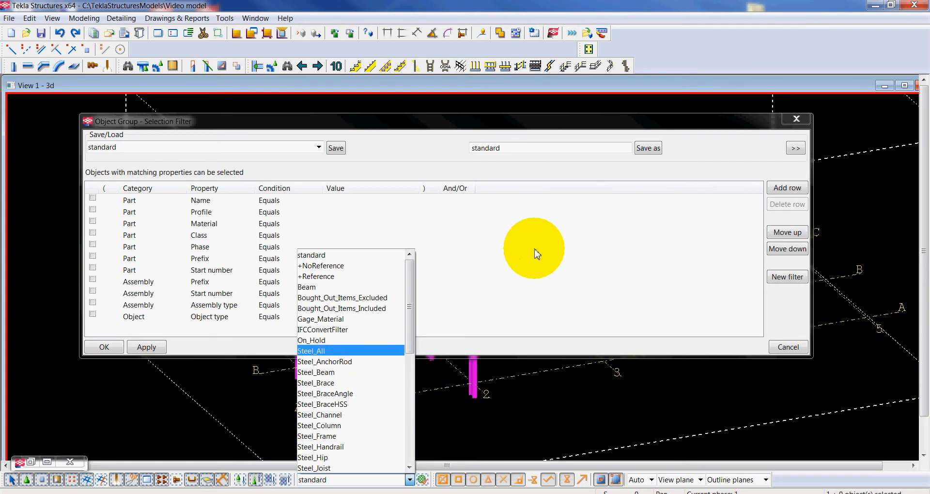
pyautogui.click(550, 252)
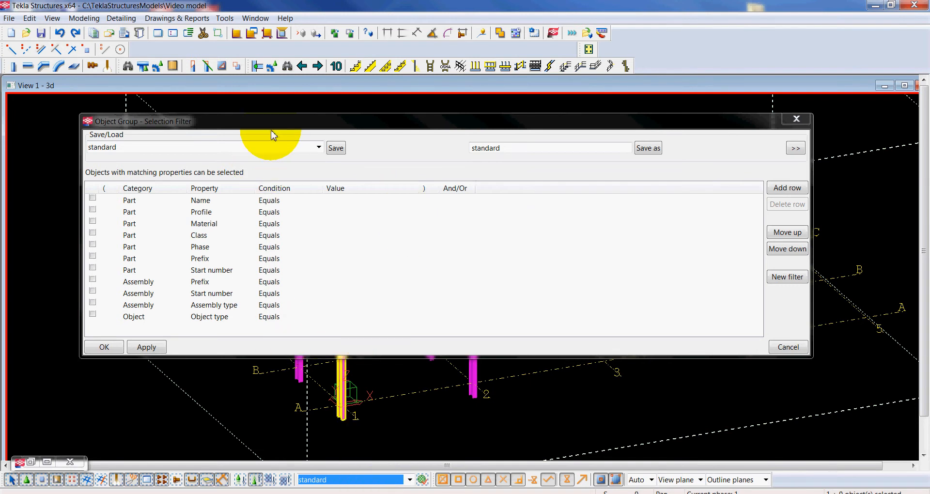
# Load the Steel_Column filter in the selection filter settings and show its filter type options
pyautogui.click(318, 148)
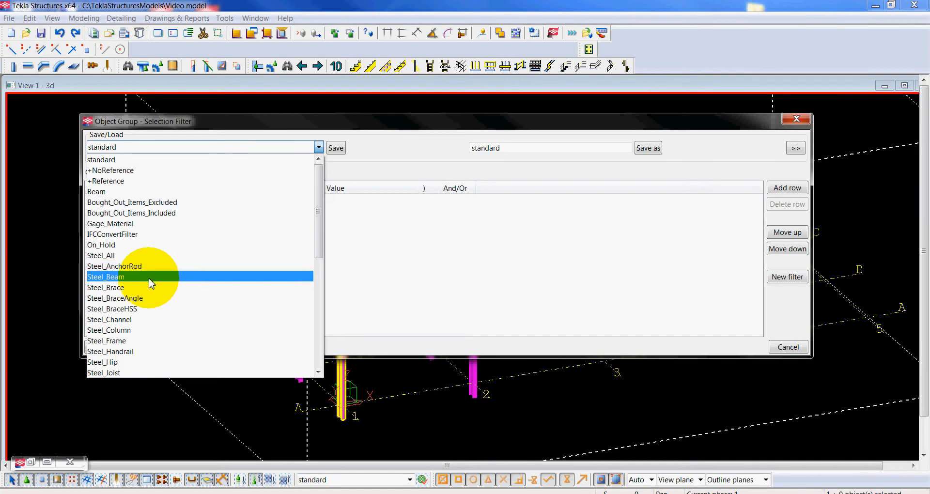
pyautogui.click(139, 333)
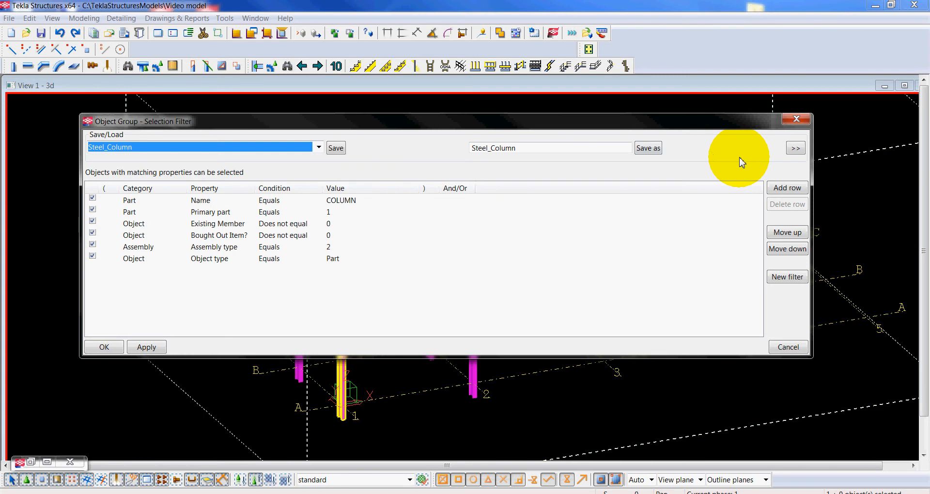
pyautogui.click(796, 150)
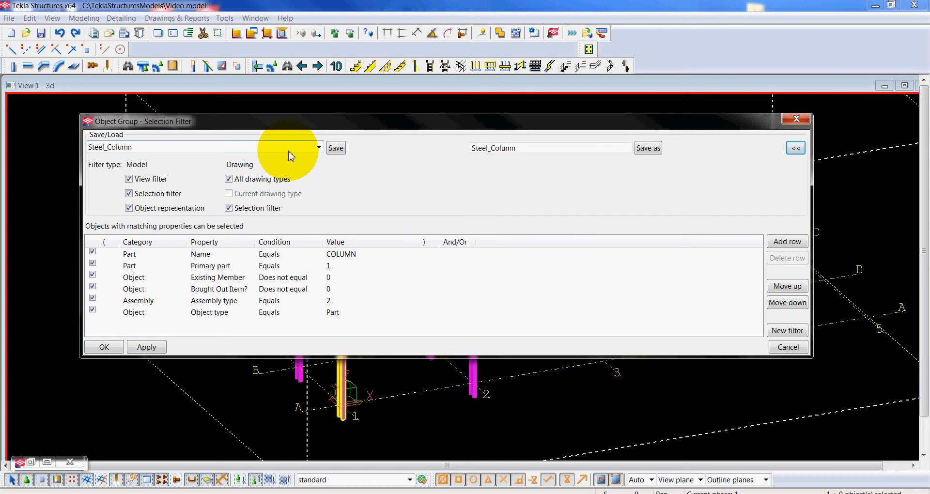
# Load the Steel_Beam filter to review its rules and close the selection filter settings without applying it
pyautogui.click(318, 149)
pyautogui.scroll(3, 301, 155)
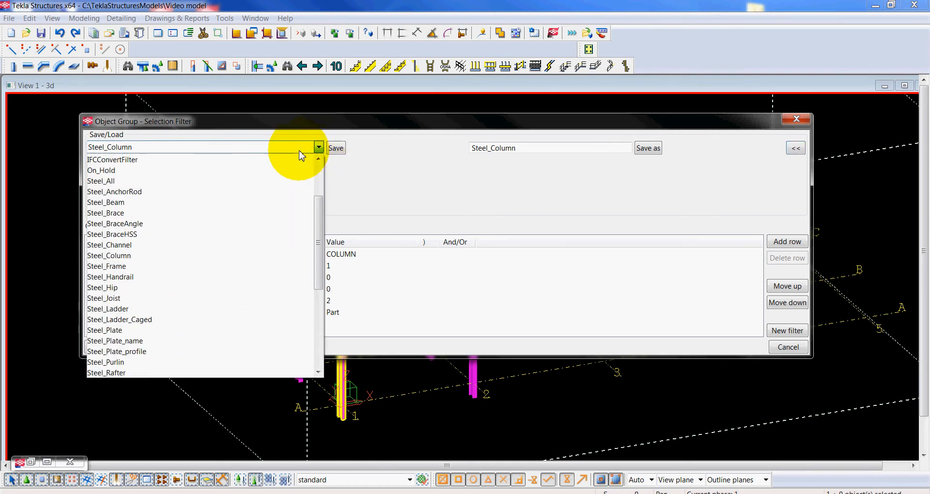
pyautogui.click(109, 202)
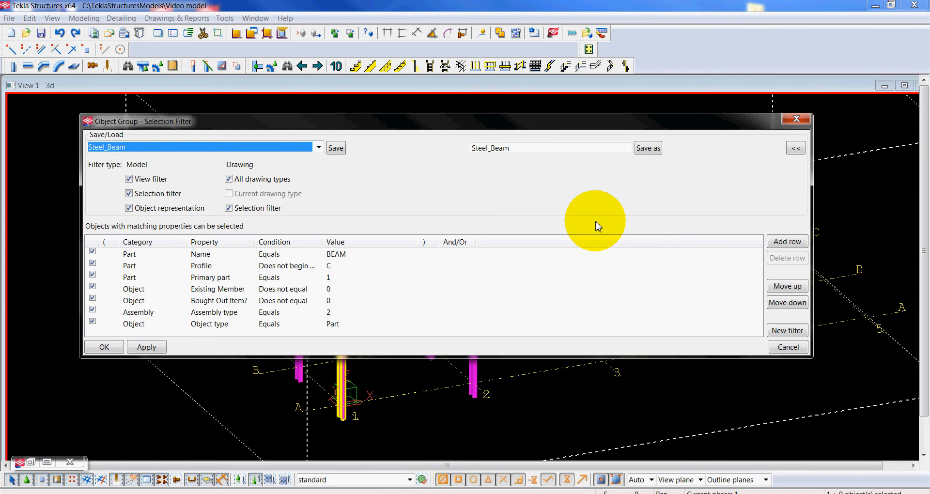
pyautogui.click(796, 118)
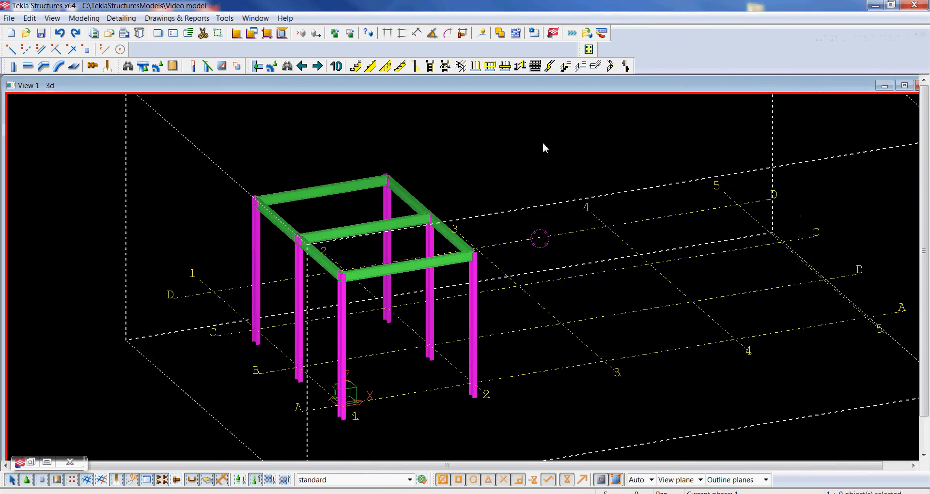
# Switch the 3d view to plan view and leave all frame parts unselected
pyautogui.scroll(-2, 506, 192)
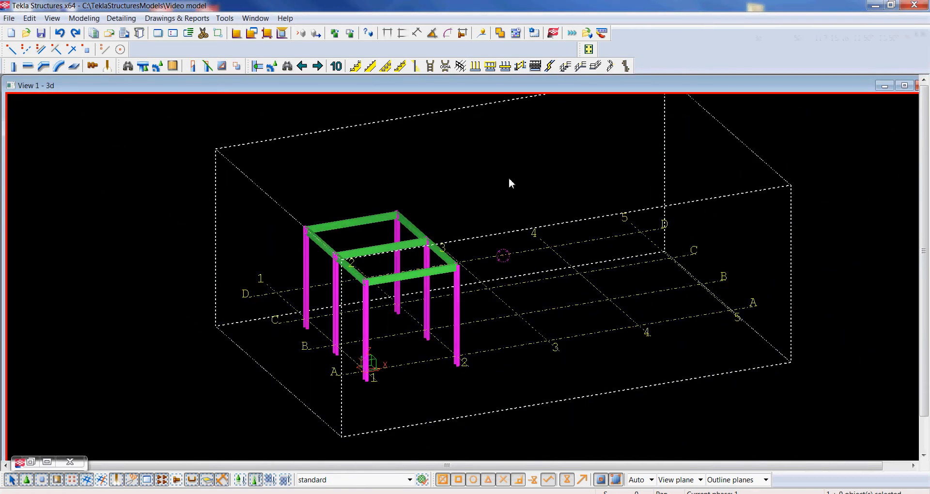
pyautogui.hotkey('ctrl', 'p')
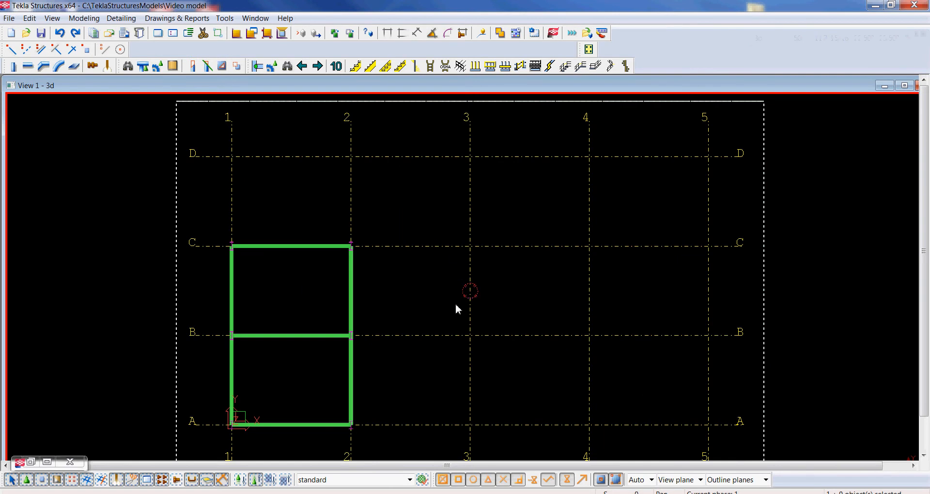
pyautogui.scroll(-2, 457, 305)
pyautogui.click(207, 66)
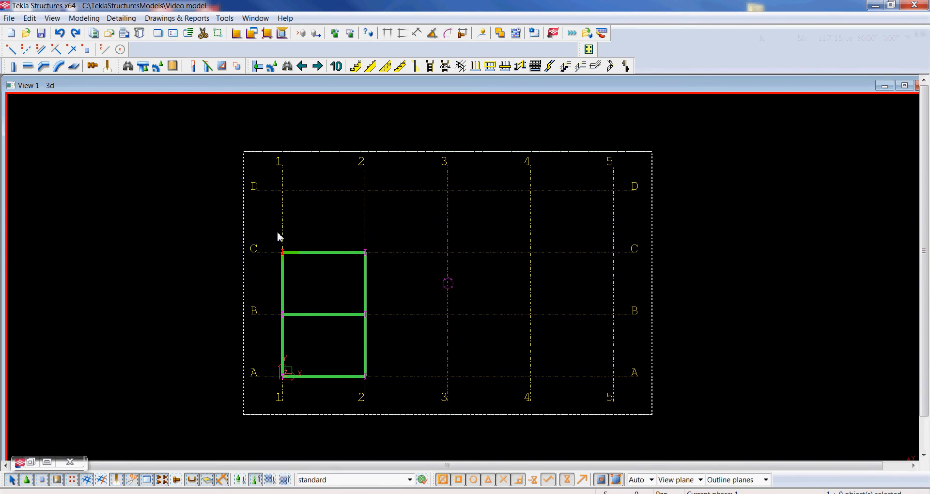
pyautogui.moveTo(264, 220); pyautogui.dragTo(383, 399)
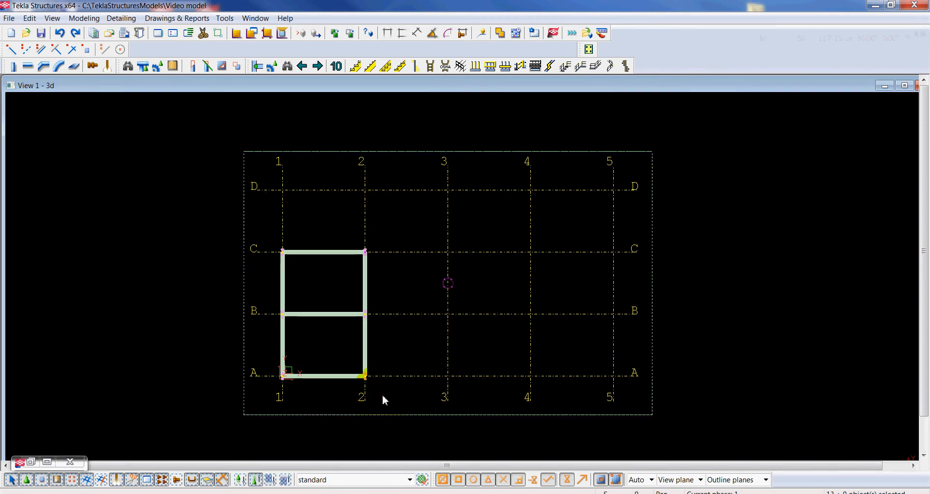
pyautogui.click(322, 226)
# Fit the work area by two points around the framed bays between grids 1–2 and A–C
pyautogui.click(217, 32)
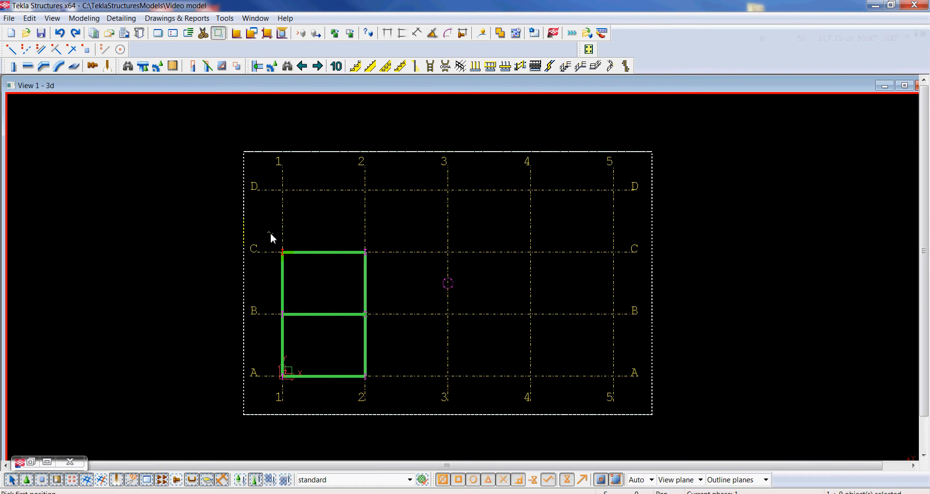
pyautogui.click(377, 390)
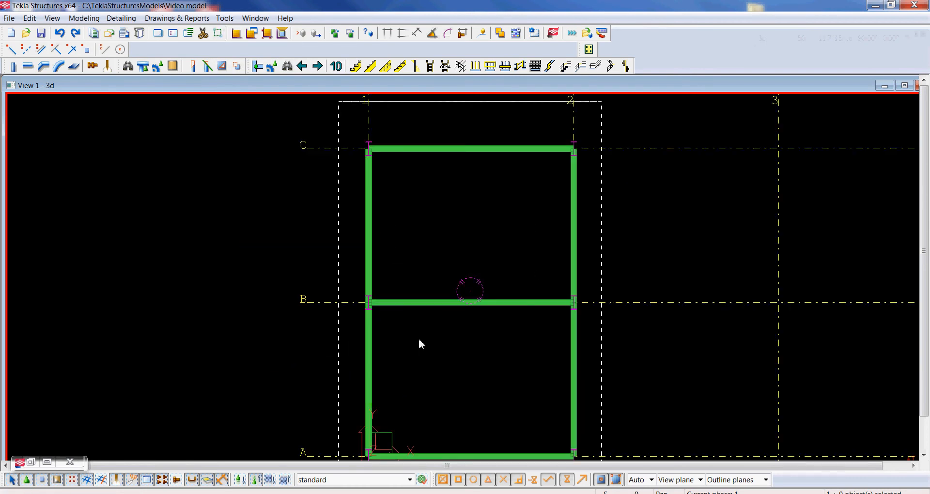
pyautogui.moveTo(545, 360); pyautogui.dragTo(459, 356, button='middle')
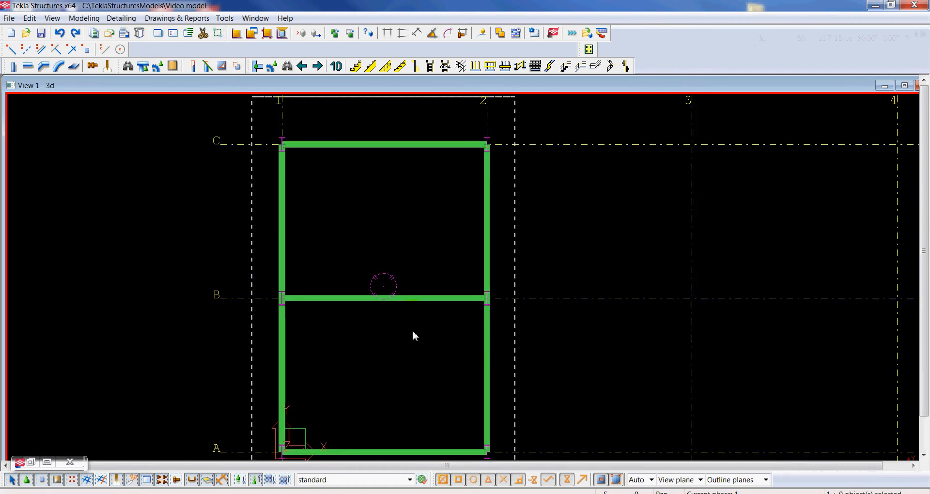
pyautogui.scroll(-3, 412, 330)
pyautogui.scroll(1, 399, 315)
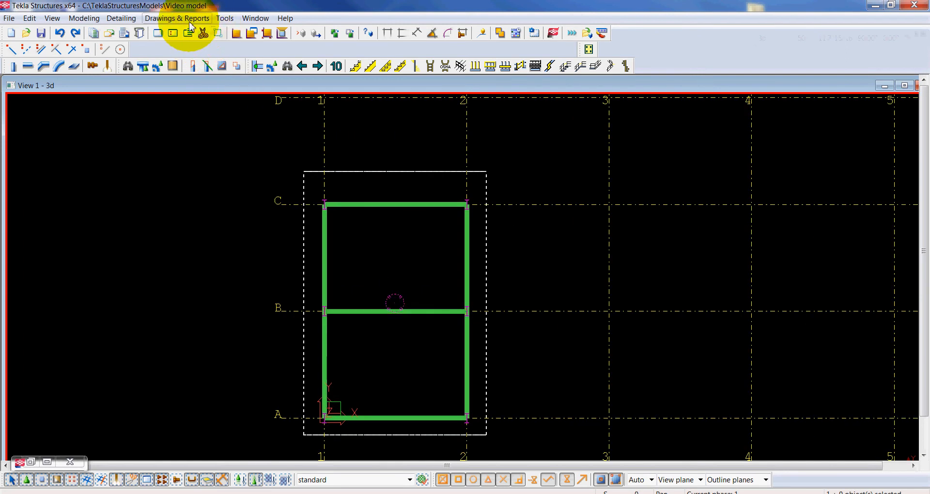
# Create a general arrangement drawing of the 3d view with the standard drawing properties and the option to open it
pyautogui.click(190, 20)
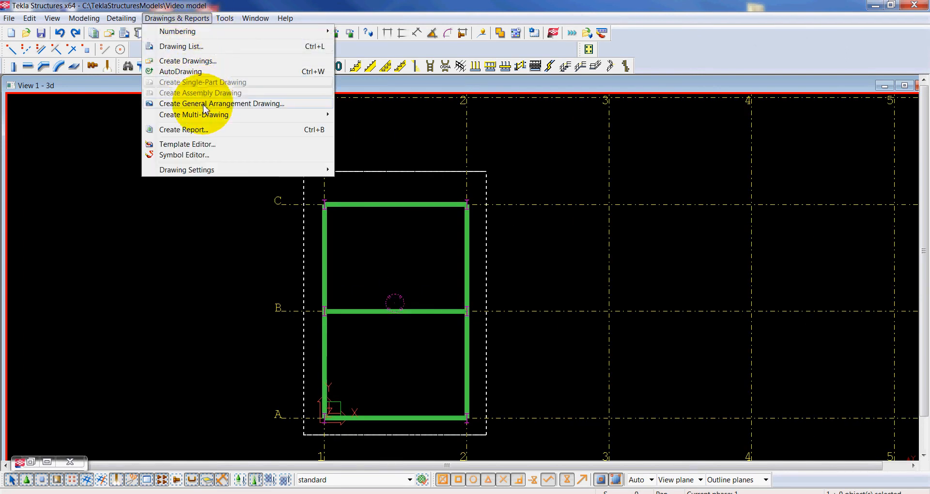
pyautogui.click(228, 104)
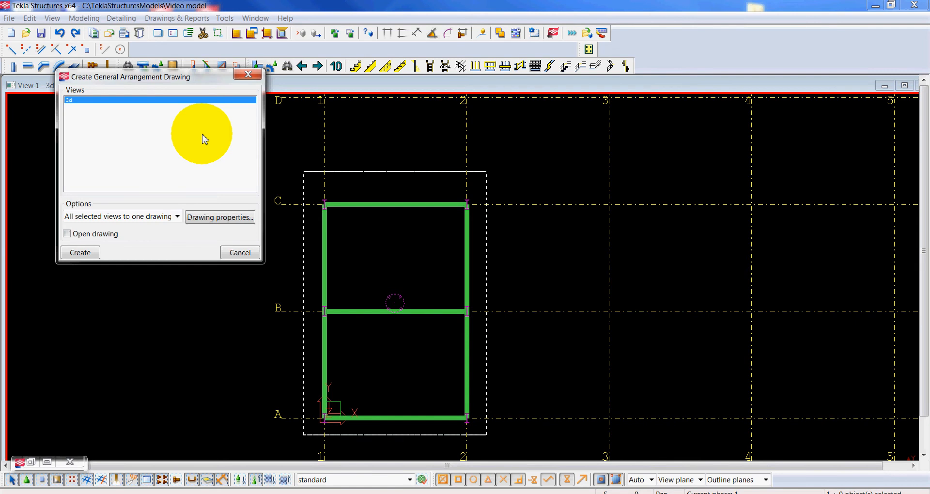
pyautogui.click(219, 221)
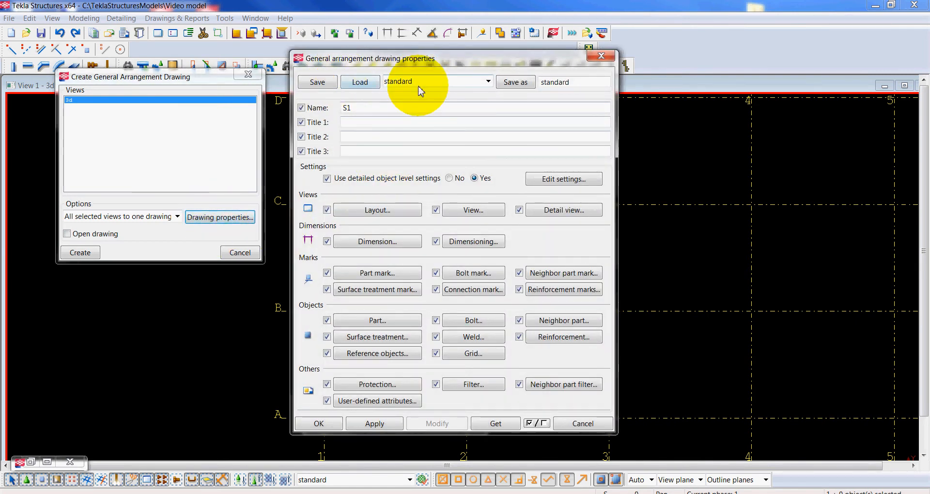
pyautogui.click(360, 82)
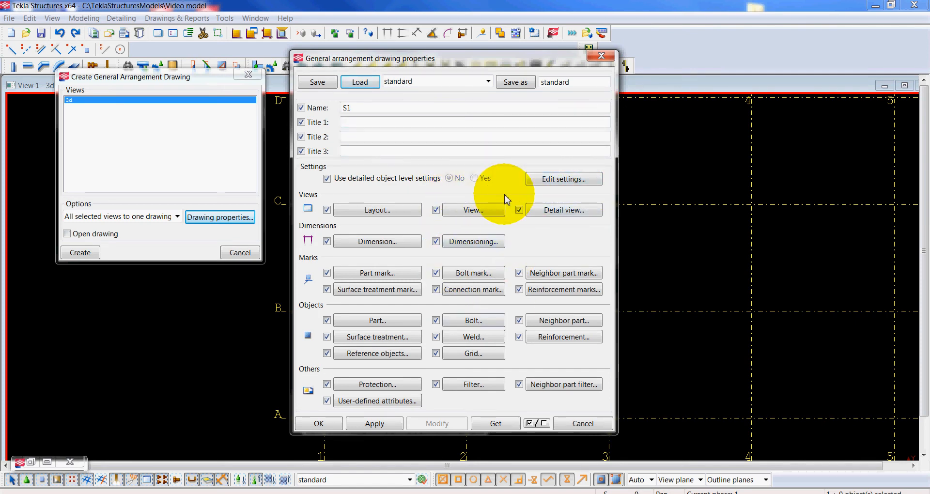
pyautogui.click(329, 424)
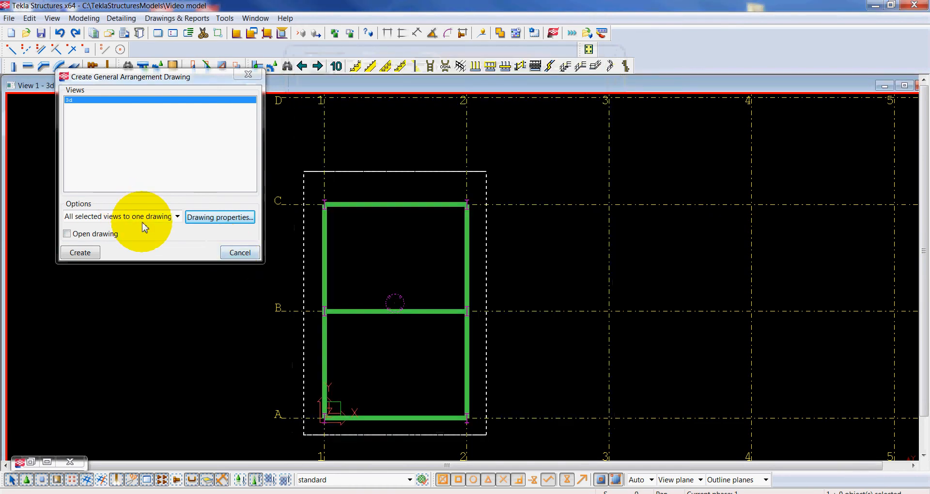
pyautogui.click(67, 233)
pyautogui.click(80, 252)
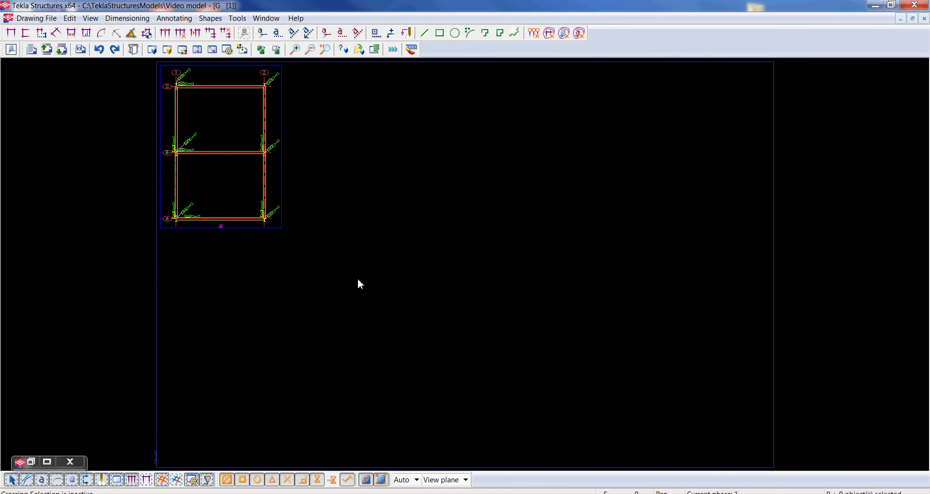
# Examine the column and beam marks along grid C in the new general arrangement drawing
pyautogui.scroll(5, 251, 275)
pyautogui.moveTo(318, 307); pyautogui.dragTo(405, 284, button='middle')
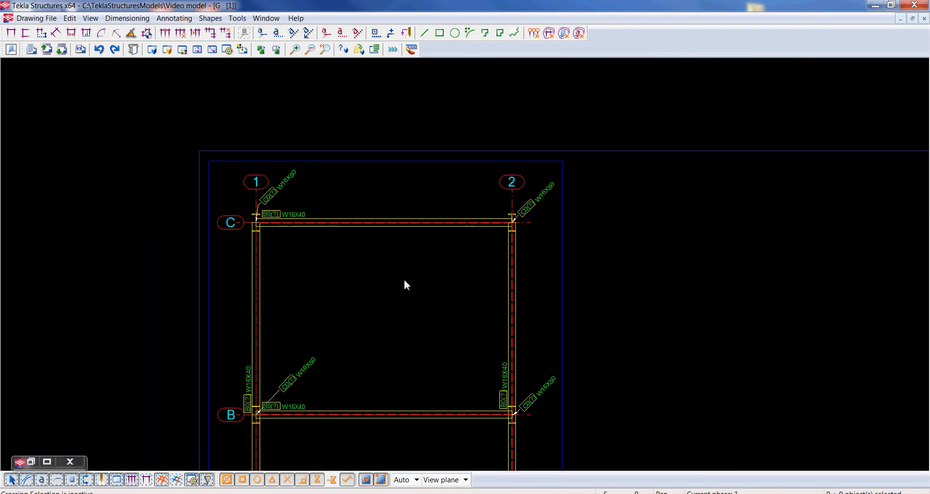
pyautogui.scroll(5, 263, 181)
pyautogui.moveTo(368, 230); pyautogui.dragTo(347, 189, button='middle')
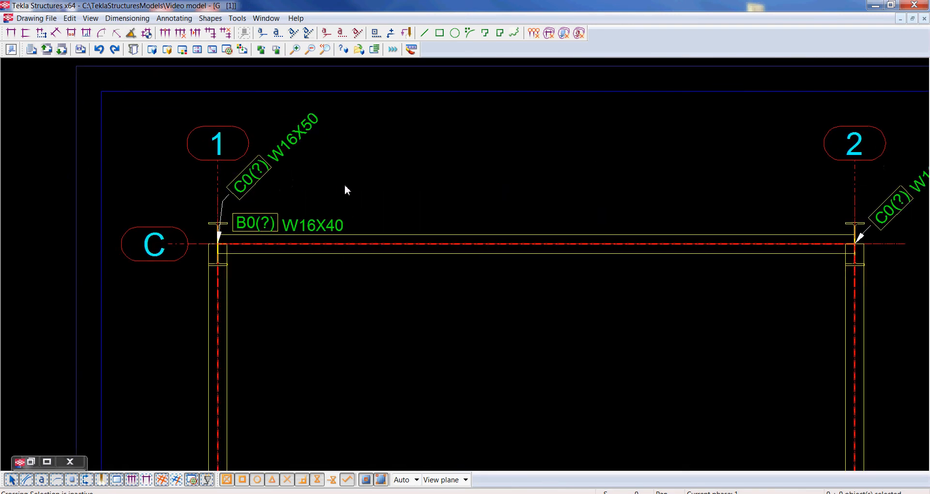
pyautogui.scroll(3, 346, 189)
pyautogui.click(276, 148)
pyautogui.scroll(-3, 273, 148)
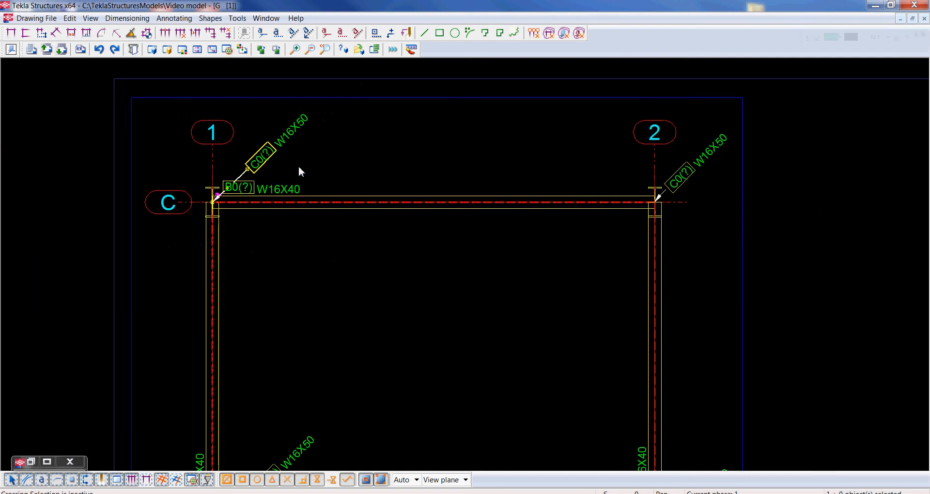
pyautogui.scroll(3, 259, 174)
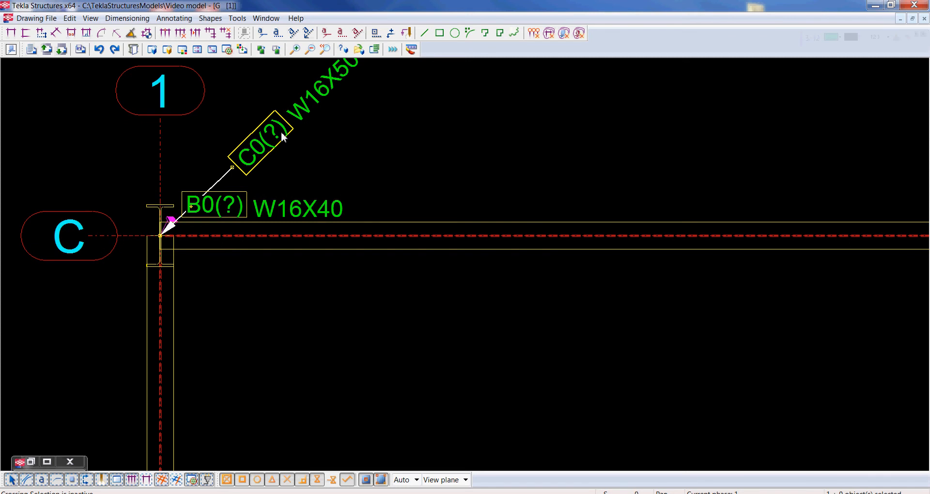
pyautogui.scroll(-2, 281, 133)
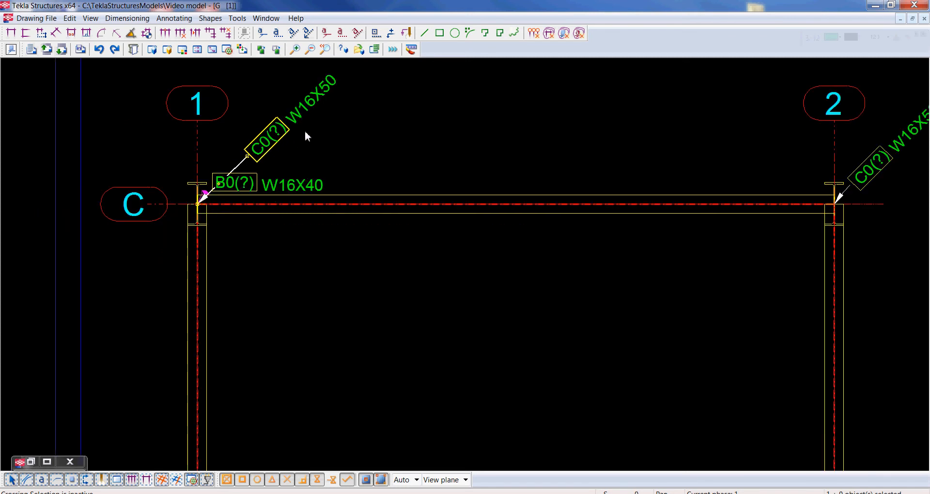
pyautogui.click(370, 139)
pyautogui.scroll(3, 291, 133)
pyautogui.scroll(-3, 255, 135)
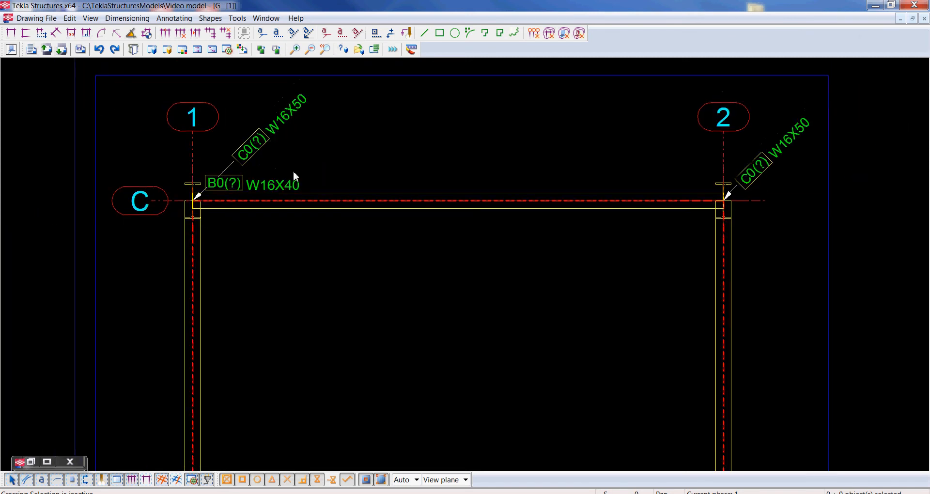
# Examine how the grid C beam and the column at grid 1 are drawn, including their outlines and centre lines
pyautogui.scroll(-2, 310, 153)
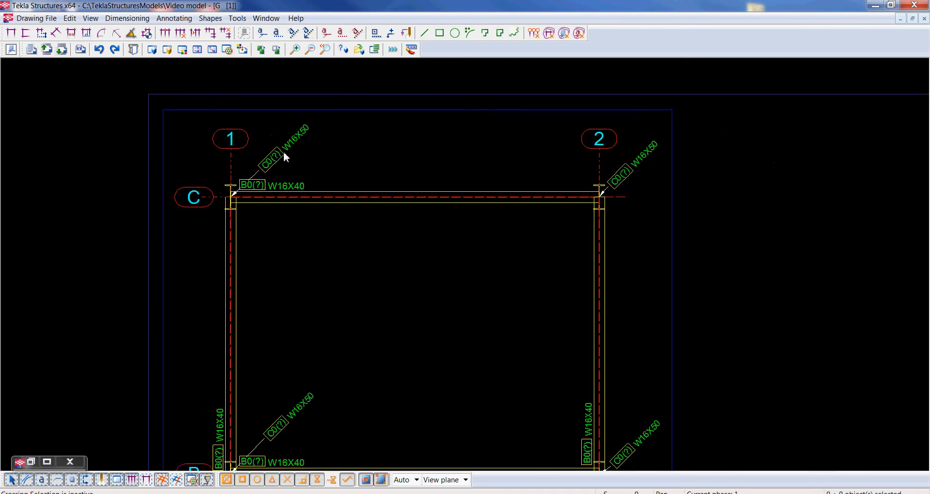
pyautogui.scroll(4, 283, 153)
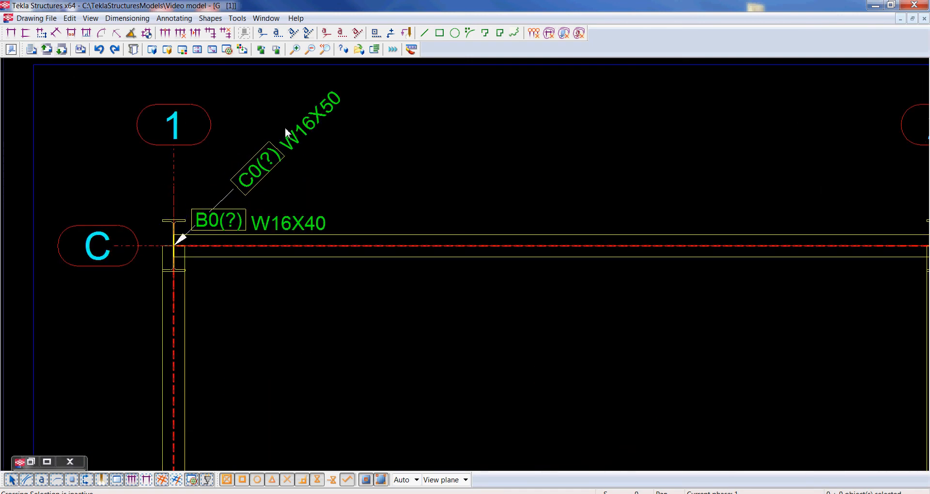
pyautogui.scroll(-3, 289, 126)
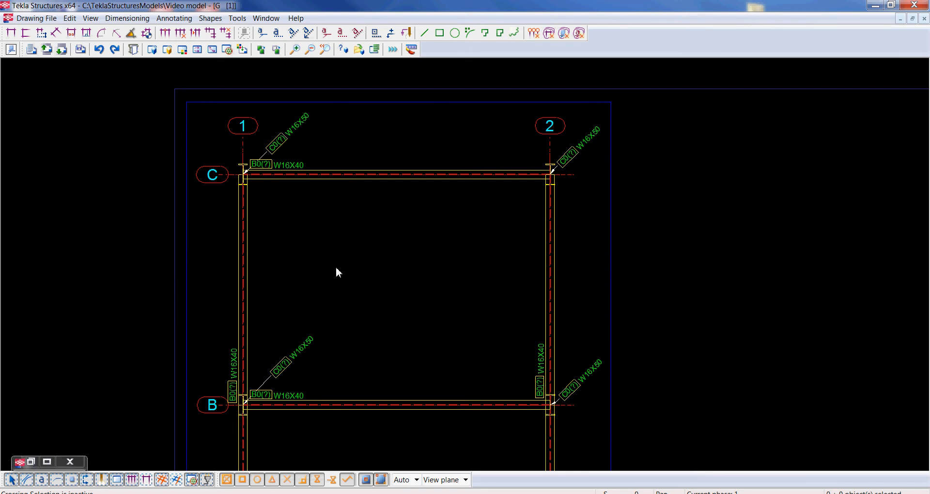
pyautogui.scroll(5, 269, 235)
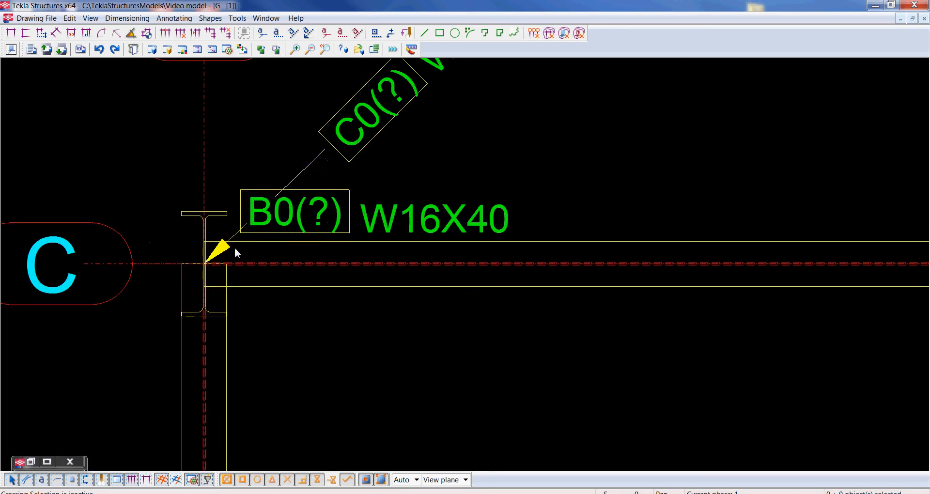
pyautogui.scroll(2, 241, 250)
pyautogui.scroll(-2, 263, 245)
pyautogui.scroll(4, 282, 249)
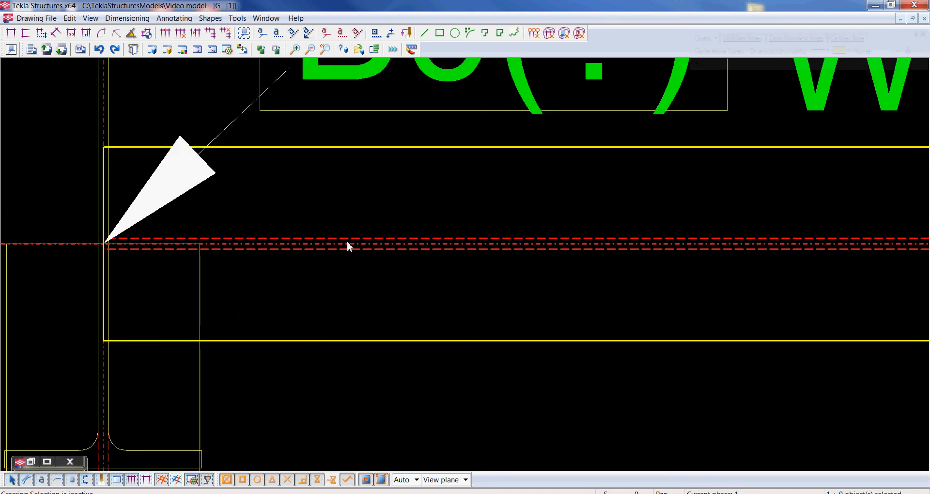
pyautogui.scroll(-4, 346, 245)
pyautogui.scroll(-1, 347, 245)
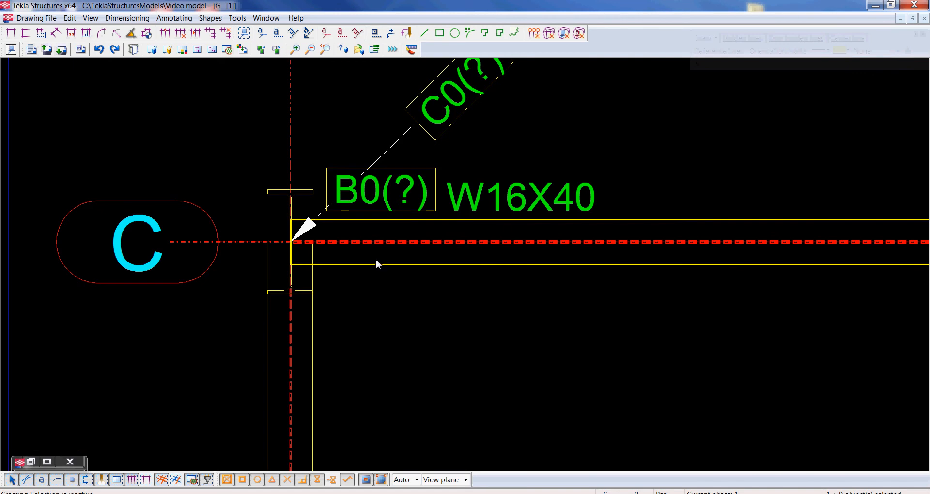
pyautogui.scroll(-5, 363, 223)
pyautogui.moveTo(383, 257); pyautogui.dragTo(225, 242, button='middle')
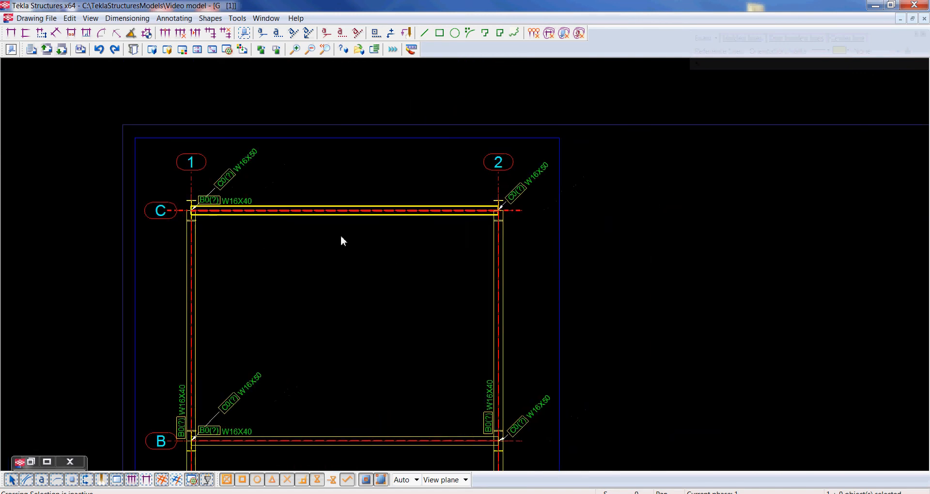
pyautogui.click(341, 234)
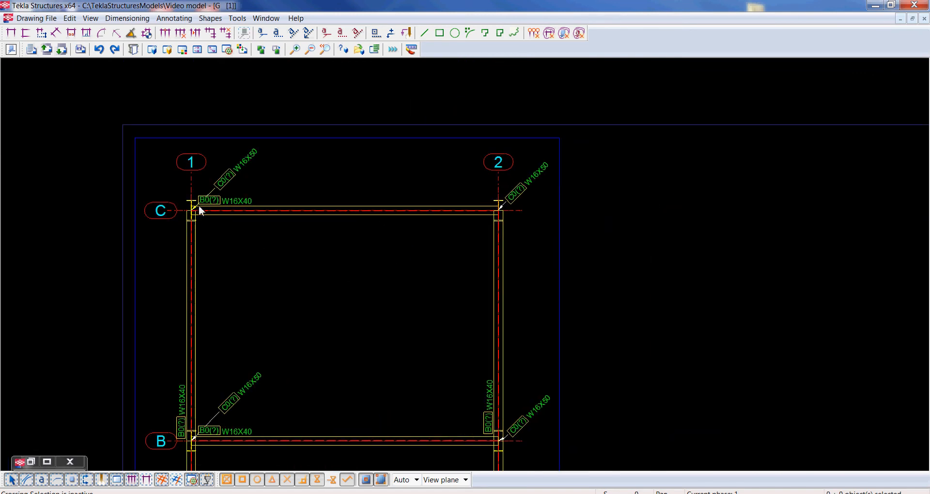
pyautogui.scroll(5, 232, 228)
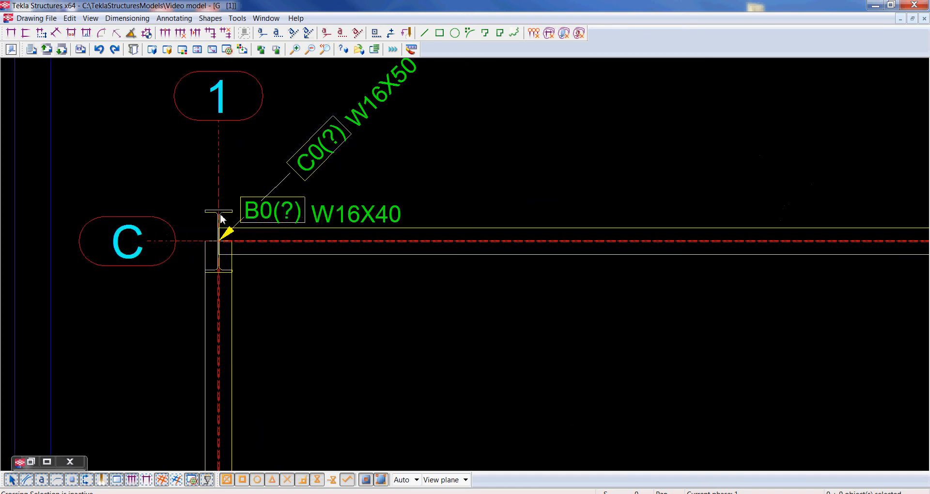
pyautogui.scroll(-5, 199, 390)
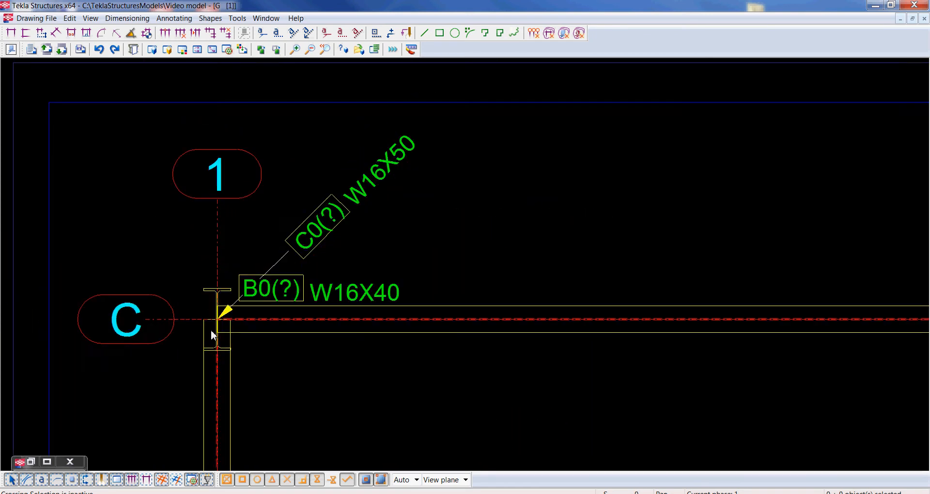
# Open the general arrangement drawing's filter properties and review the list of saved filters
pyautogui.doubleClick(482, 258)
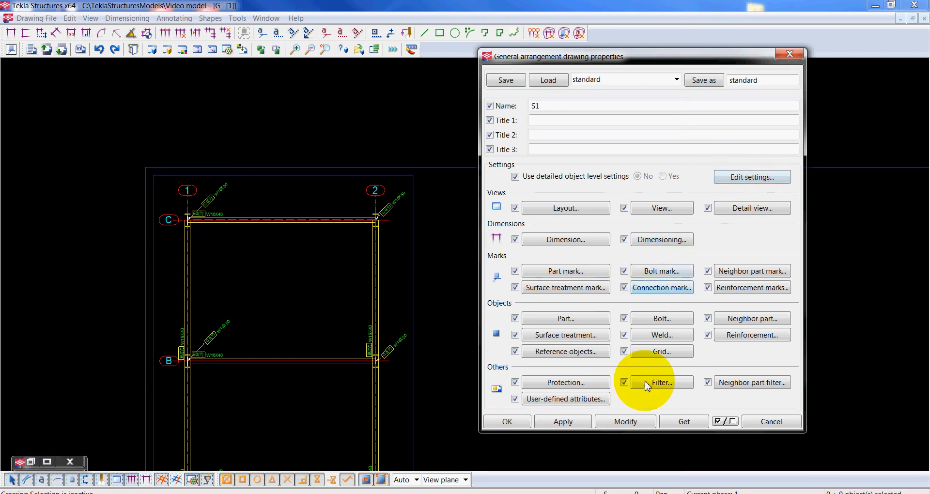
pyautogui.click(667, 383)
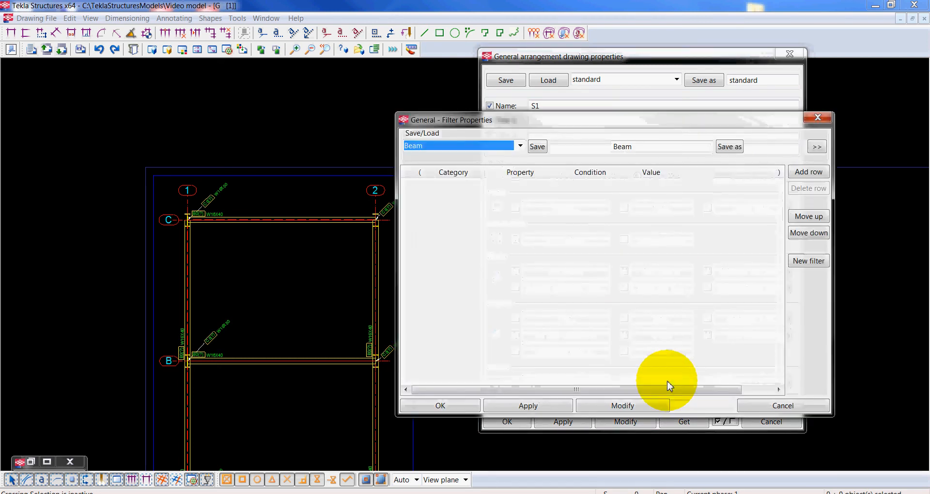
pyautogui.click(519, 147)
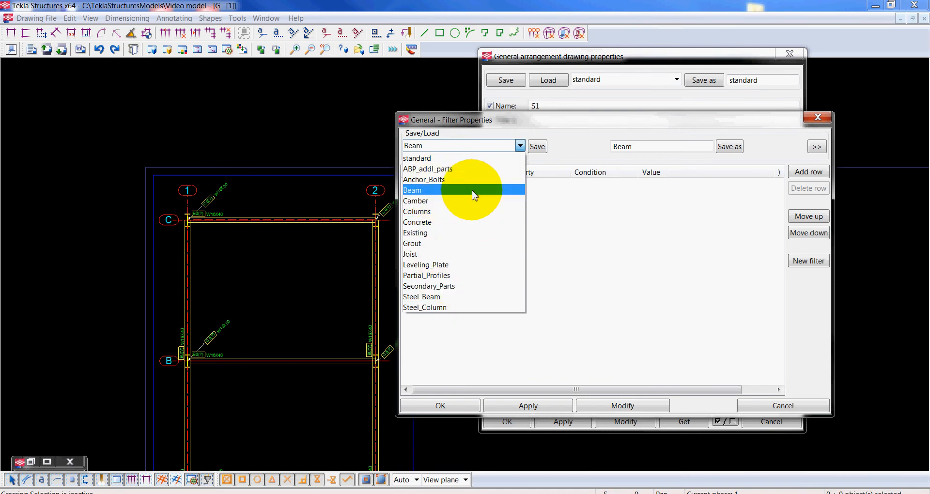
pyautogui.click(621, 304)
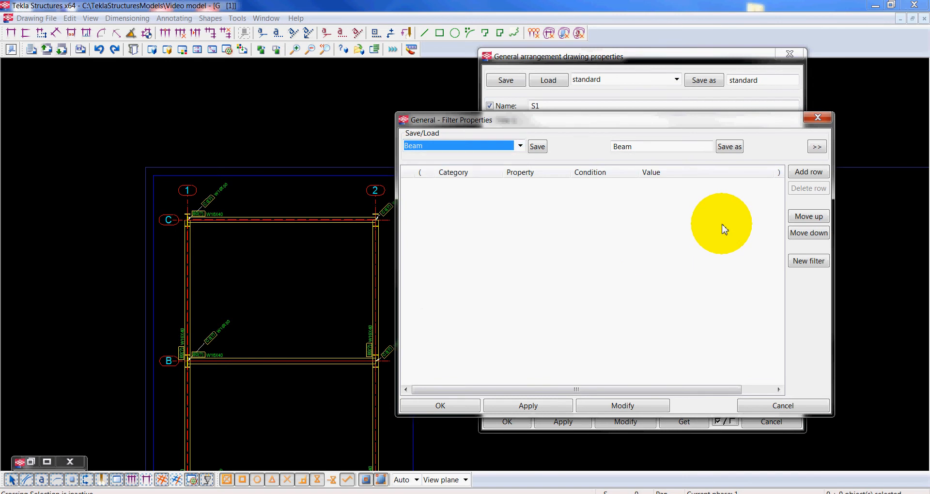
# Start a new drawing filter with one rule row, review its category and property options, and close it without saving
pyautogui.click(806, 261)
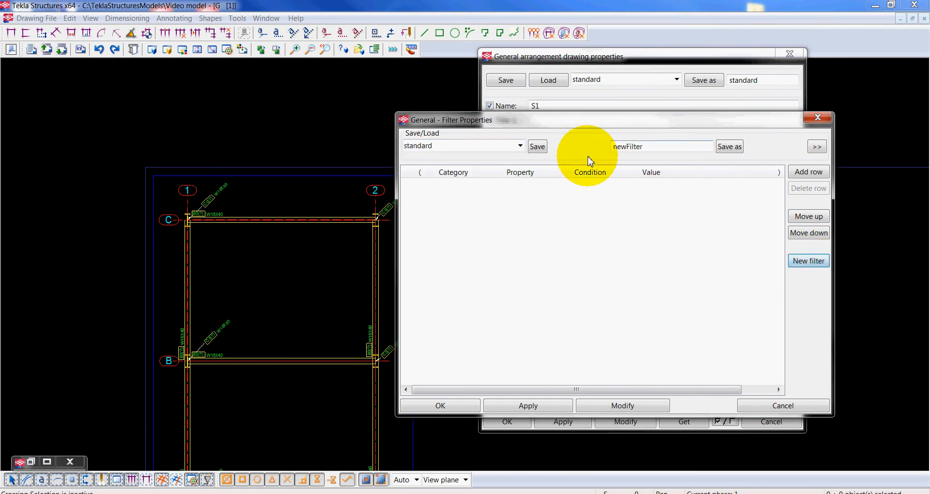
pyautogui.click(805, 172)
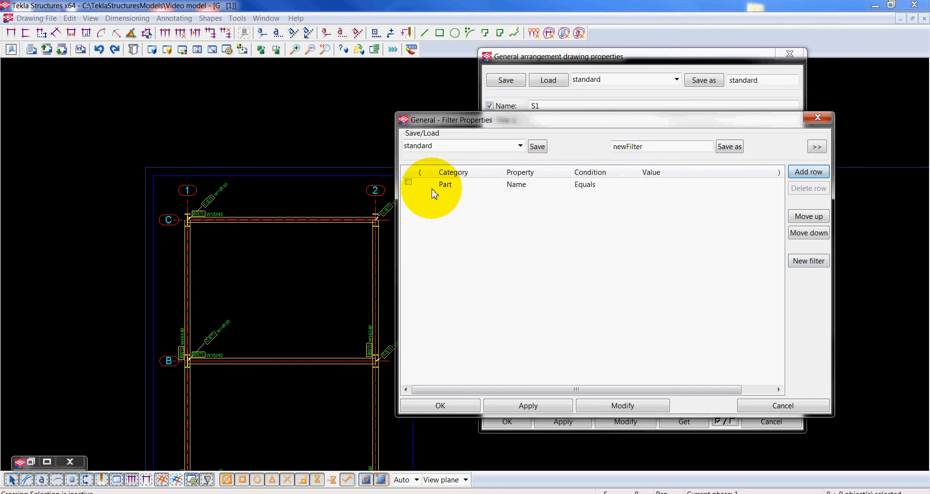
pyautogui.click(473, 187)
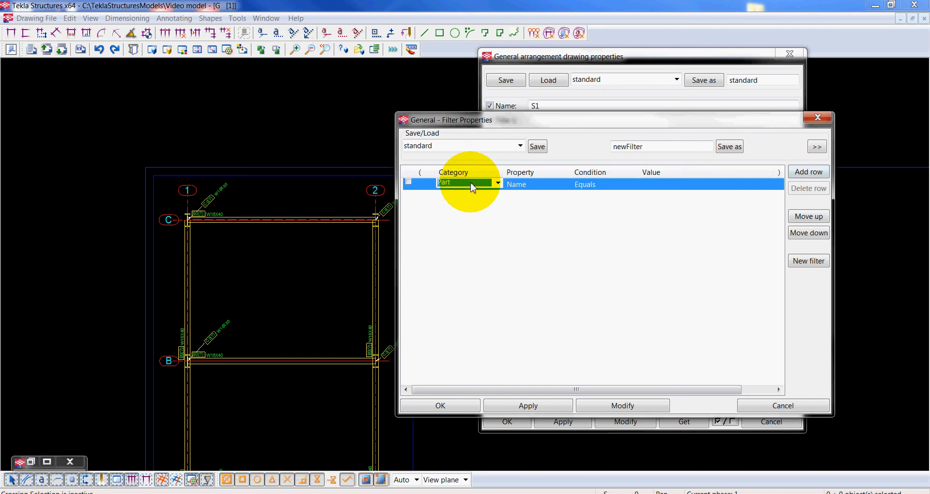
pyautogui.click(473, 184)
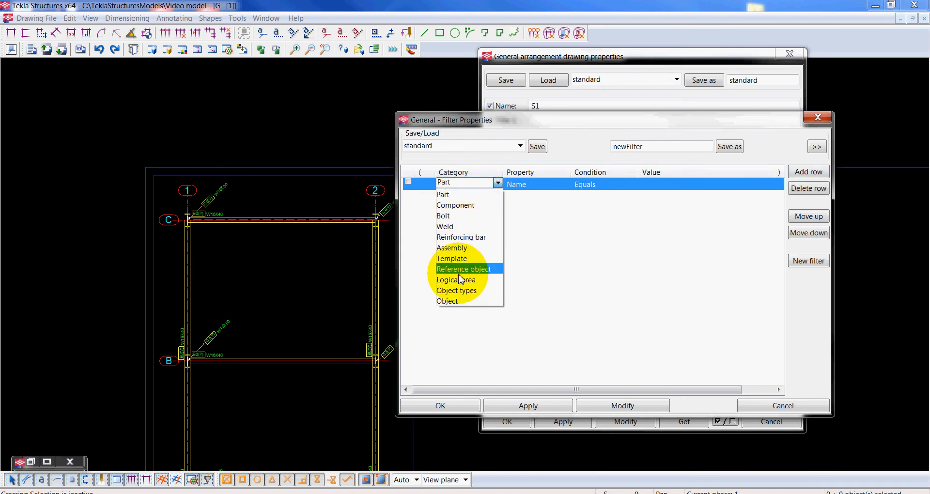
pyautogui.click(537, 189)
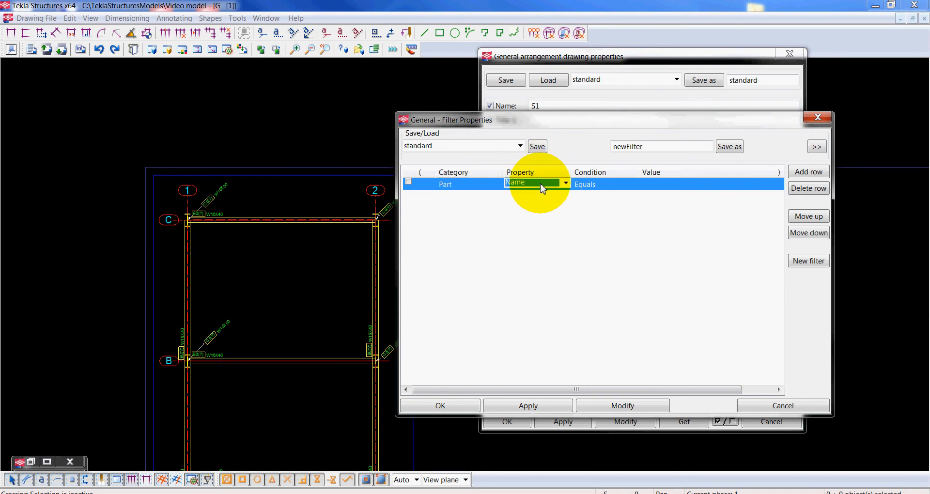
pyautogui.click(538, 184)
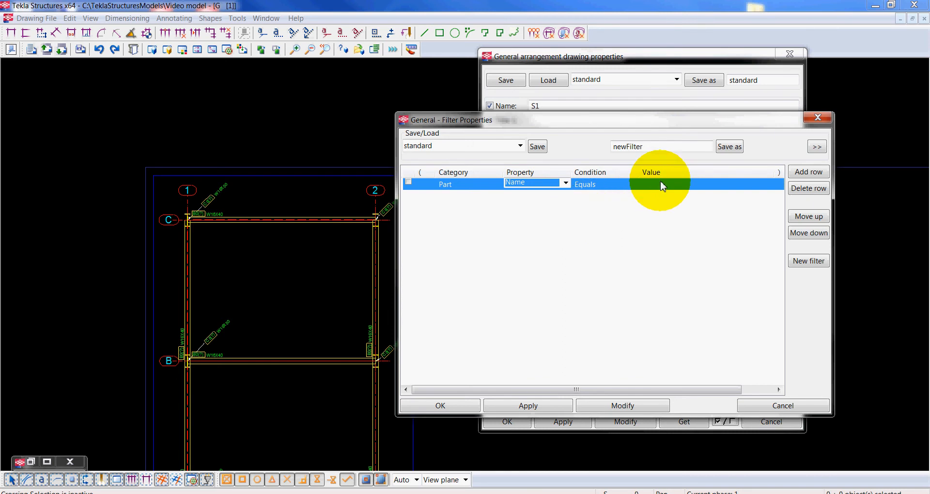
pyautogui.click(818, 118)
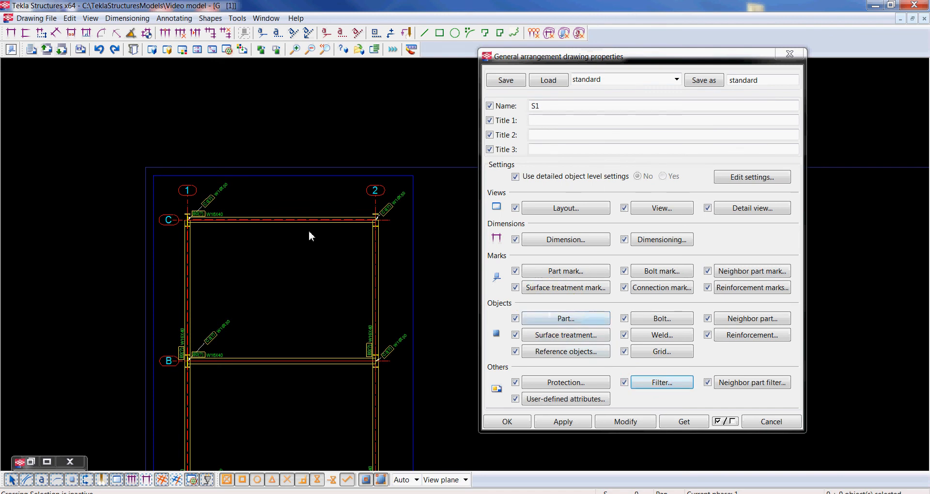
# Load the saved Beam settings into the drawing's part properties and review the other saved part settings
pyautogui.click(561, 318)
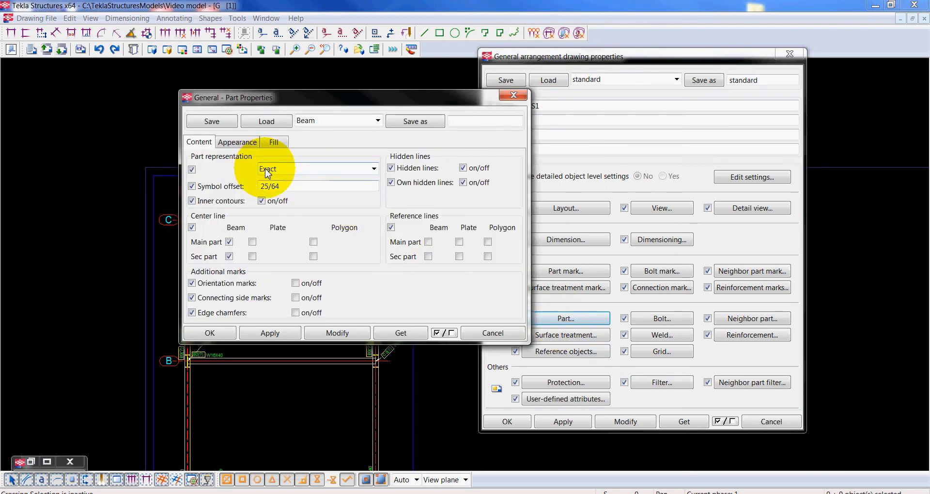
pyautogui.click(316, 125)
pyautogui.click(316, 124)
pyautogui.click(265, 121)
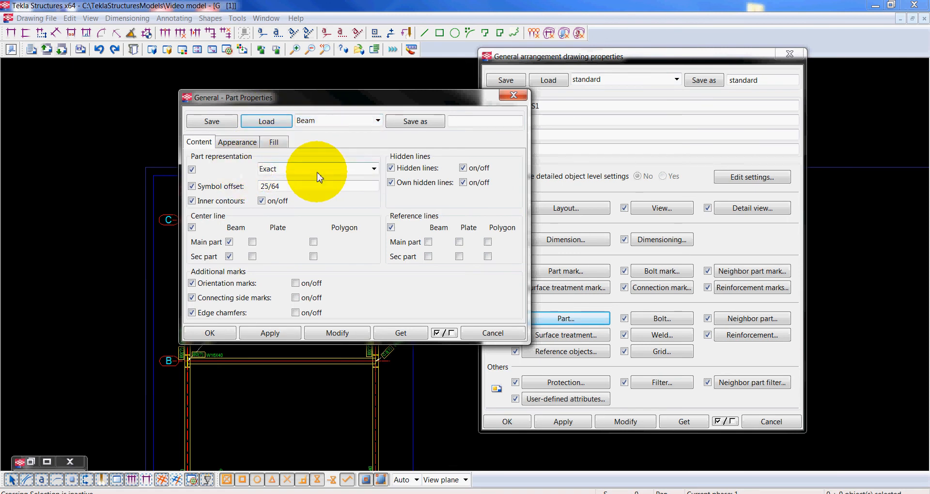
pyautogui.moveTo(295, 432); pyautogui.dragTo(292, 458, button='middle')
pyautogui.scroll(5, 291, 458)
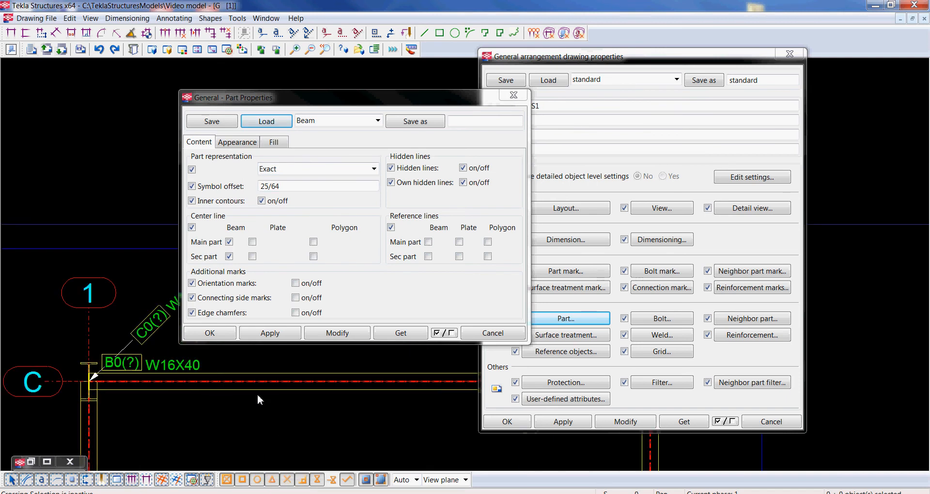
pyautogui.click(323, 122)
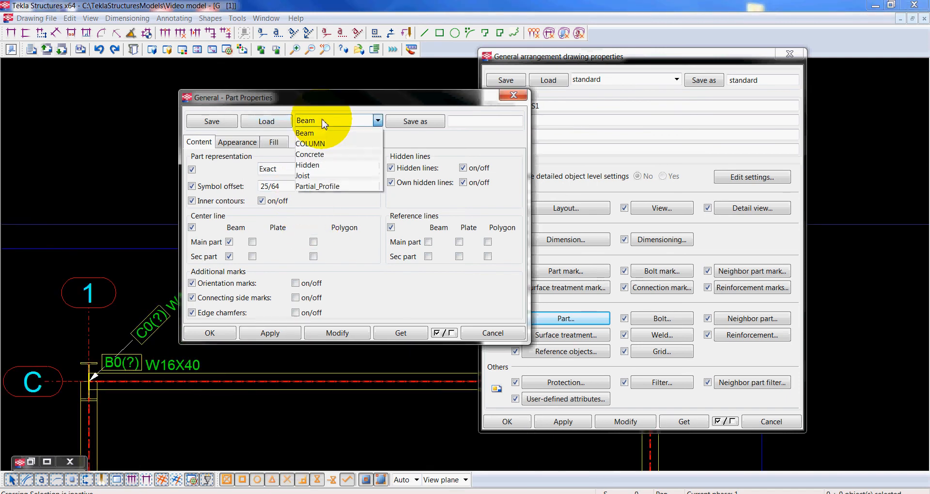
pyautogui.click(324, 122)
# Set the part representation to Symbol and turn off the beam centre lines, hidden lines and own hidden lines
pyautogui.click(289, 170)
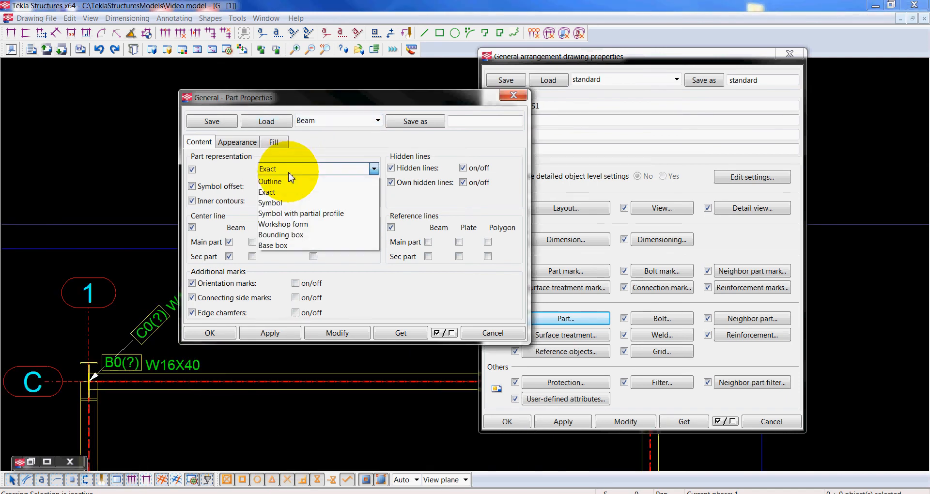
pyautogui.click(290, 203)
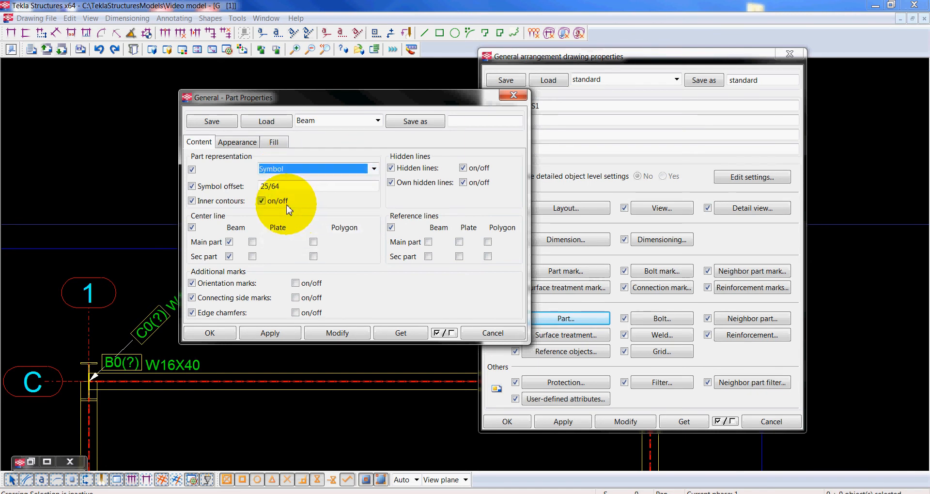
pyautogui.click(229, 242)
pyautogui.click(229, 256)
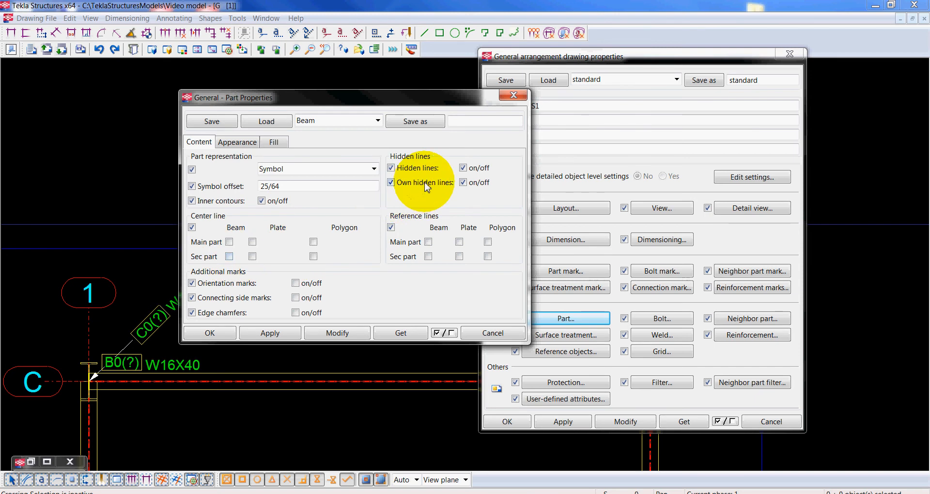
pyautogui.click(462, 168)
pyautogui.click(463, 182)
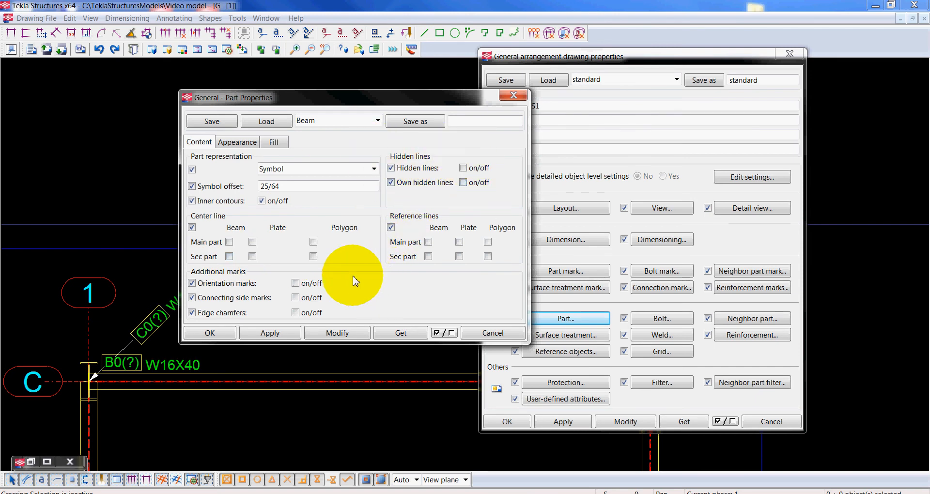
# Set the visible line color to orange and save the part properties under the Beam settings
pyautogui.click(236, 142)
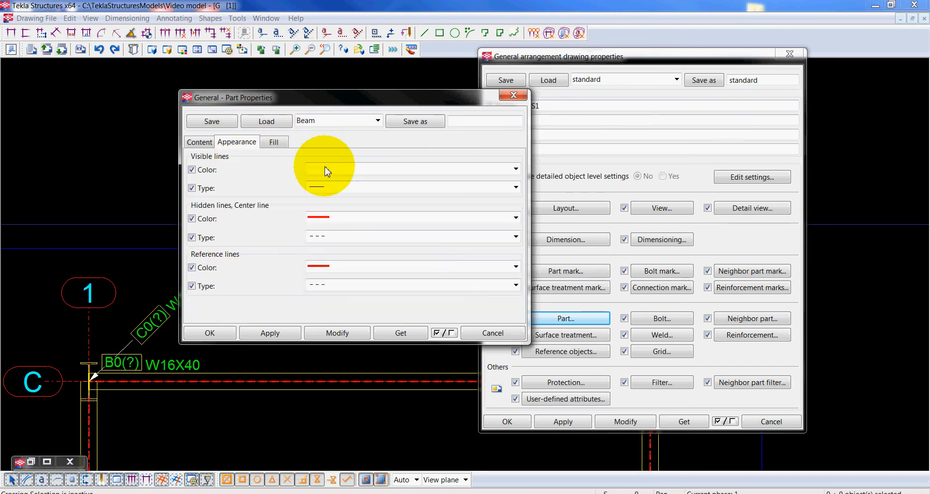
pyautogui.click(326, 168)
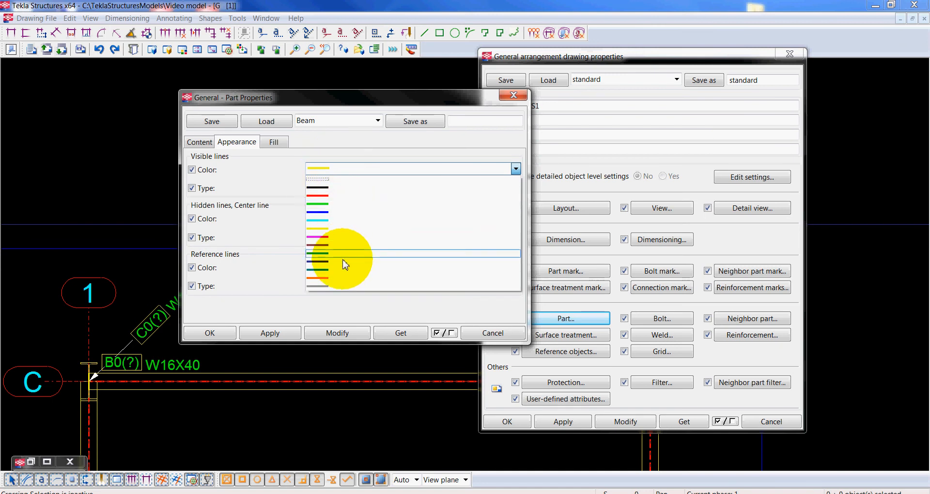
pyautogui.click(342, 282)
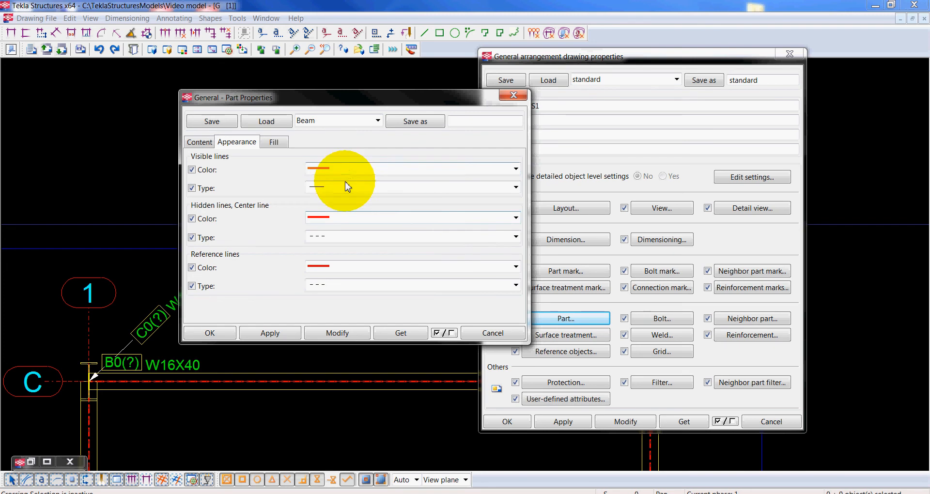
pyautogui.click(284, 148)
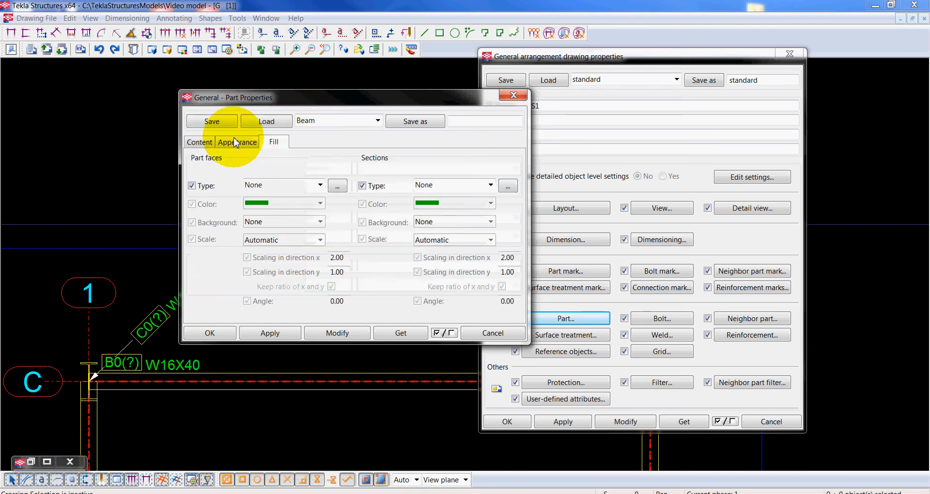
pyautogui.click(199, 141)
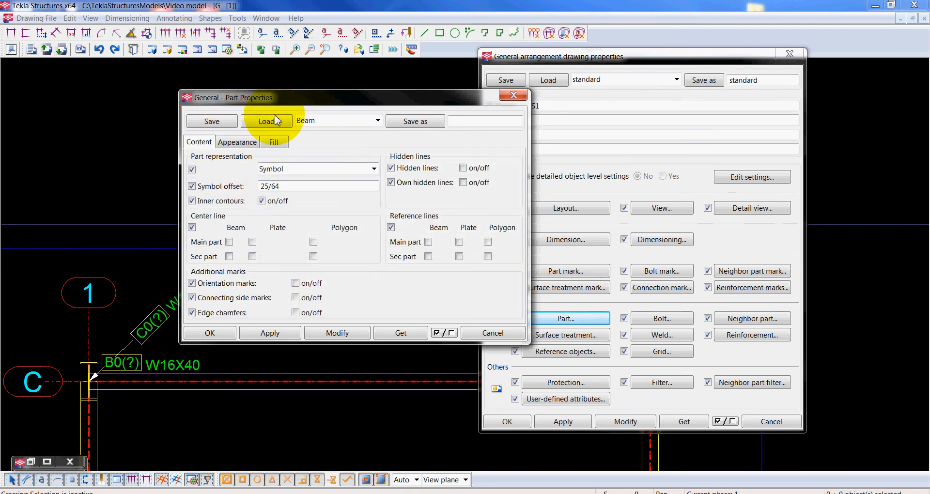
pyautogui.click(211, 121)
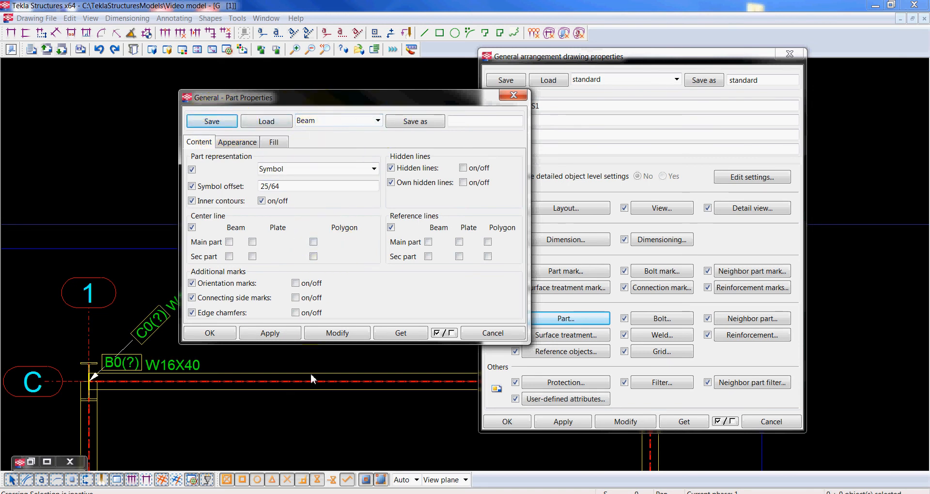
# Accept the part properties and add a row to the drawing's object level settings
pyautogui.scroll(-3, 304, 412)
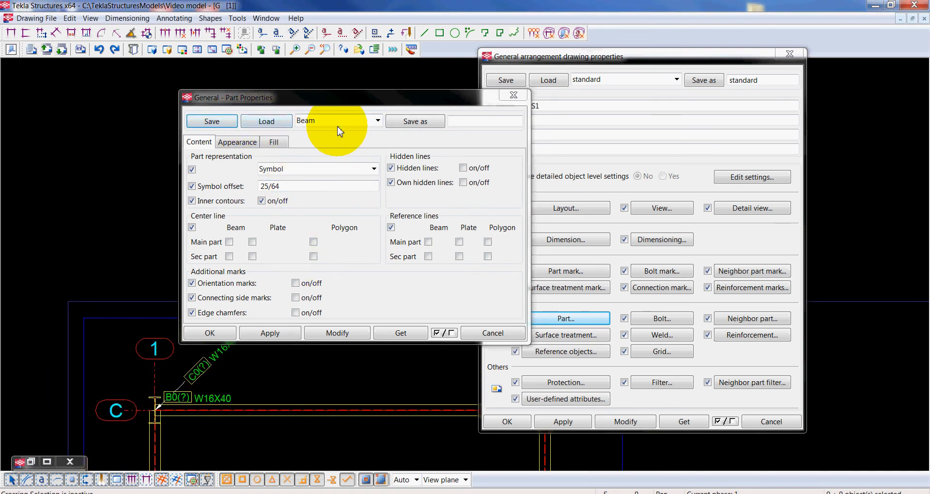
pyautogui.click(213, 333)
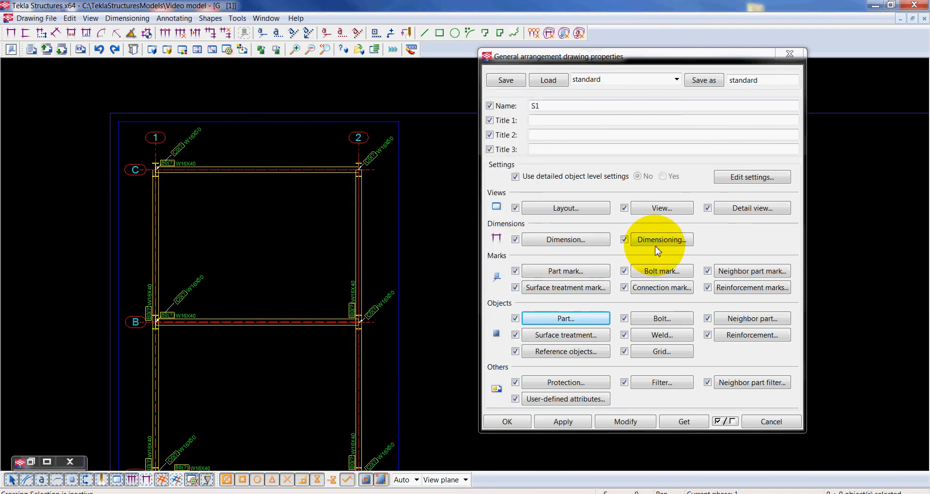
pyautogui.click(747, 178)
pyautogui.moveTo(537, 111); pyautogui.dragTo(627, 109)
pyautogui.click(872, 155)
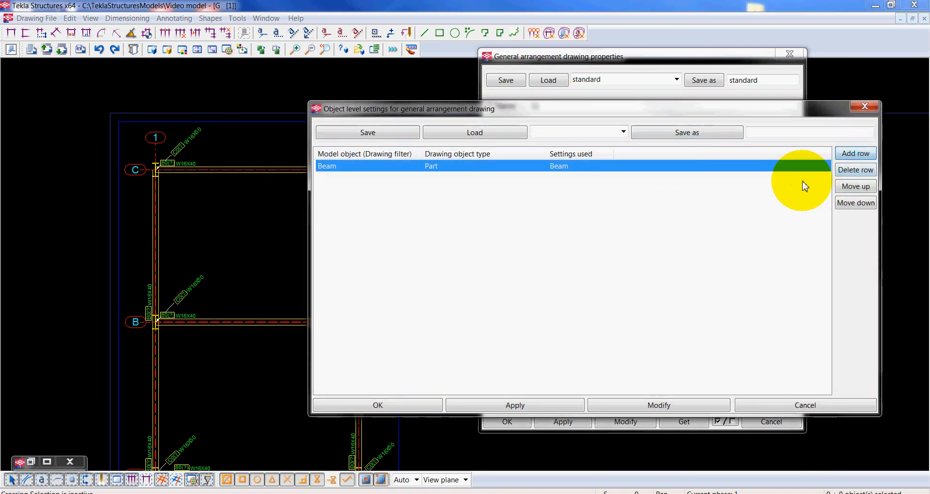
# Set the row to filter Beam, object type Part and settings Beam, and modify the drawing with it
pyautogui.click(473, 167)
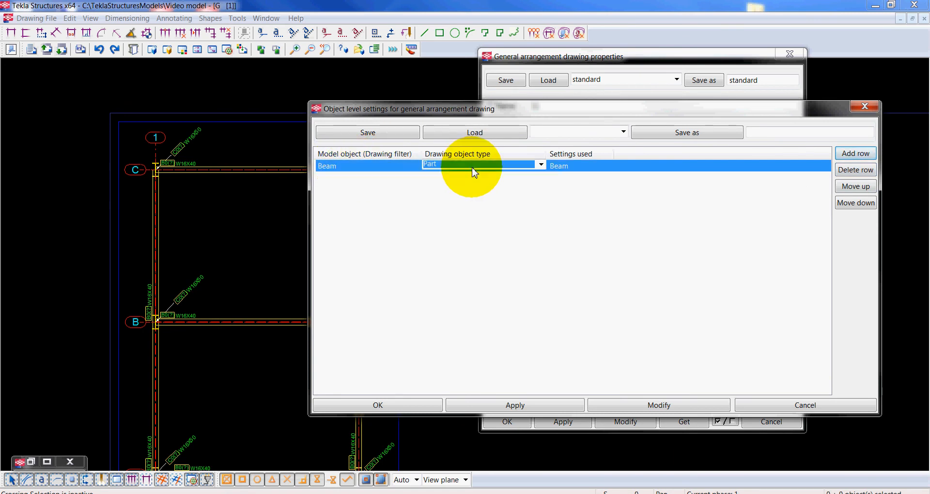
pyautogui.click(332, 166)
pyautogui.click(332, 167)
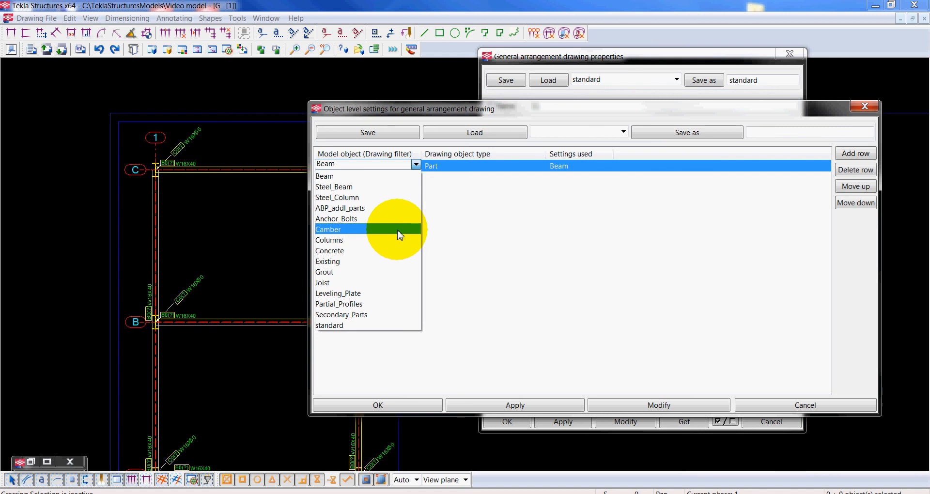
pyautogui.click(537, 209)
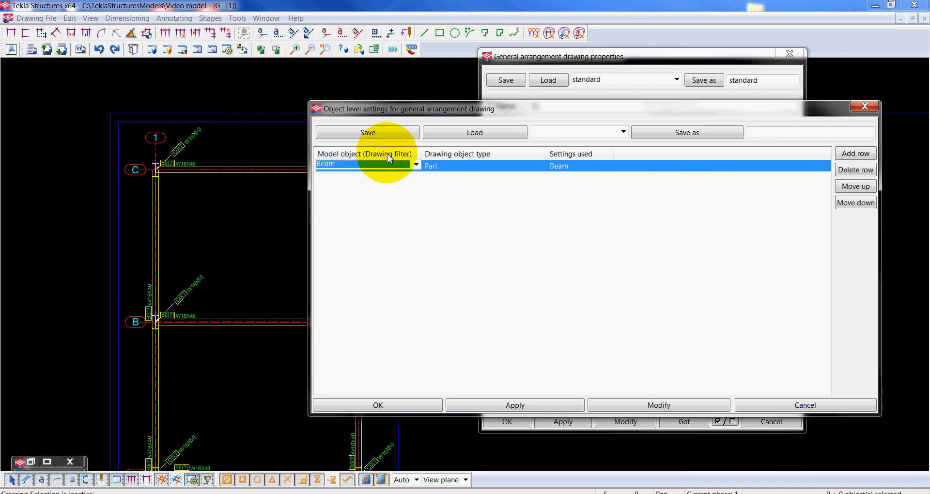
pyautogui.click(466, 166)
pyautogui.click(467, 167)
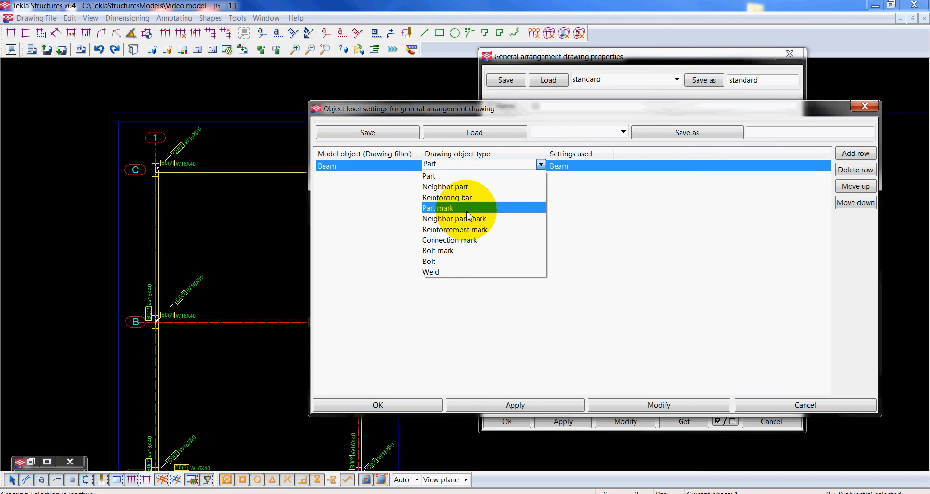
pyautogui.click(455, 180)
pyautogui.click(565, 175)
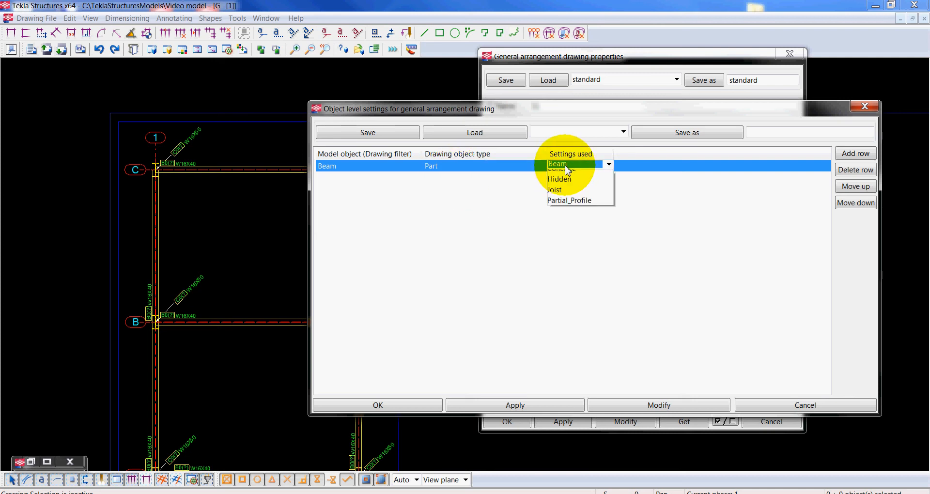
pyautogui.click(561, 176)
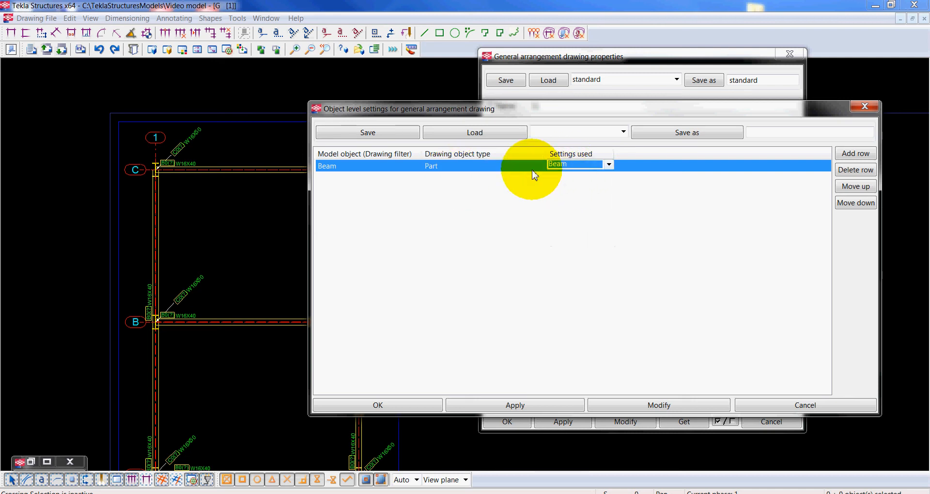
pyautogui.click(646, 408)
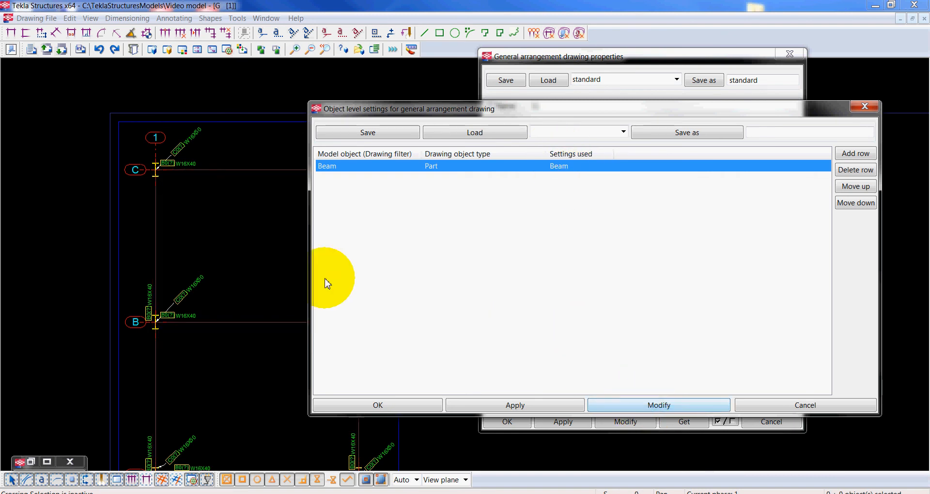
# Examine how the beams and columns are represented across the framing plan
pyautogui.click(268, 241)
pyautogui.scroll(-2, 268, 241)
pyautogui.moveTo(288, 237); pyautogui.dragTo(197, 243, button='middle')
pyautogui.scroll(5, 164, 213)
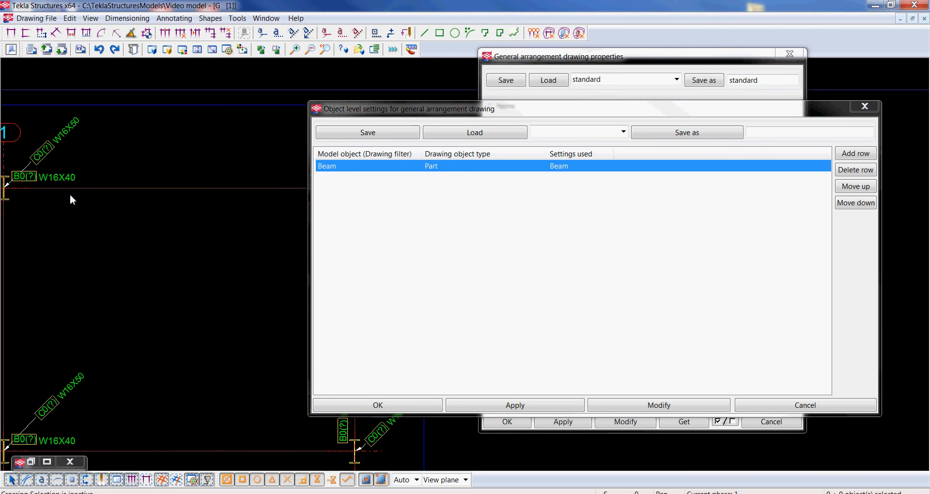
pyautogui.moveTo(70, 194); pyautogui.dragTo(170, 248, button='middle')
pyautogui.scroll(3, 170, 248)
pyautogui.scroll(-4, 156, 243)
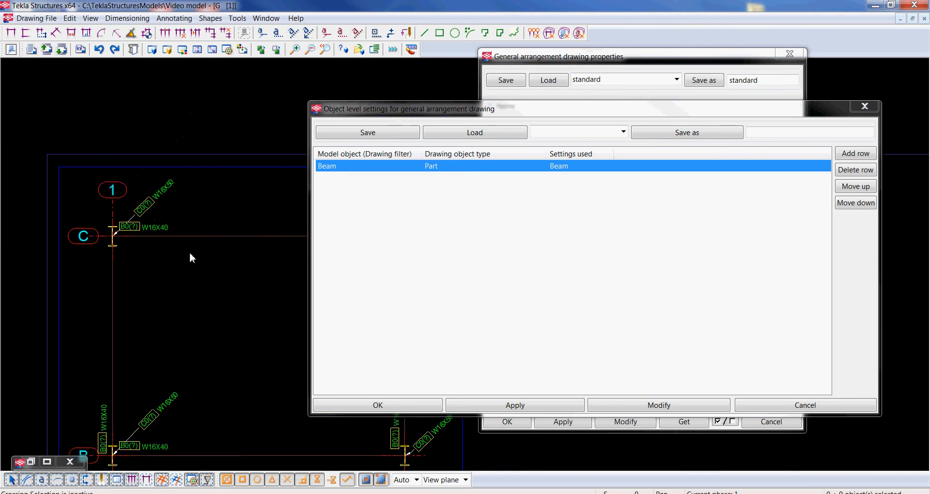
pyautogui.scroll(-2, 191, 249)
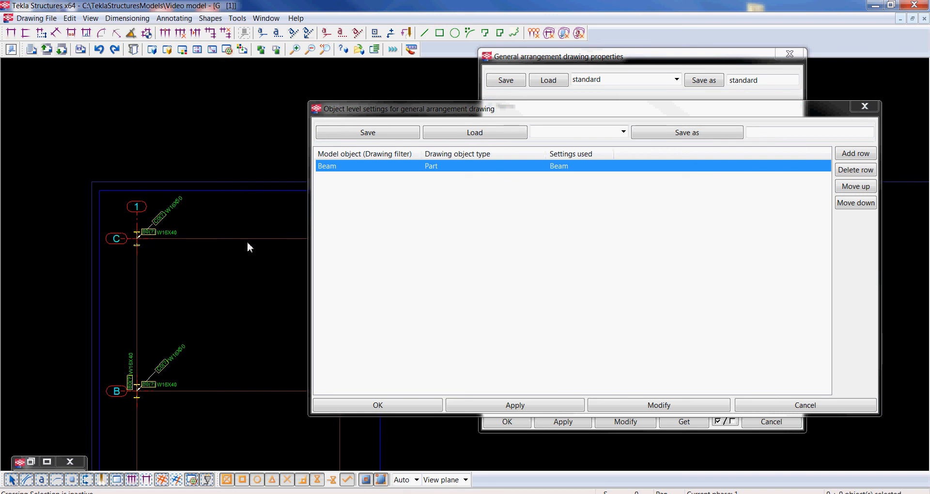
pyautogui.scroll(-3, 247, 241)
pyautogui.click(413, 275)
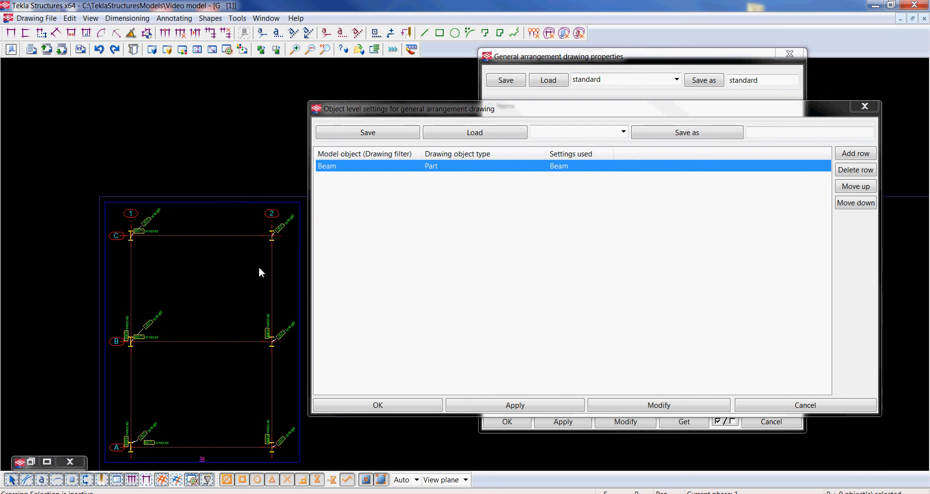
# Shift the horizontal beam's part mark at grid intersection C-1 along the beam, away from the column
pyautogui.moveTo(122, 240); pyautogui.dragTo(160, 270, button='middle')
pyautogui.scroll(3, 160, 270)
pyautogui.click(228, 255)
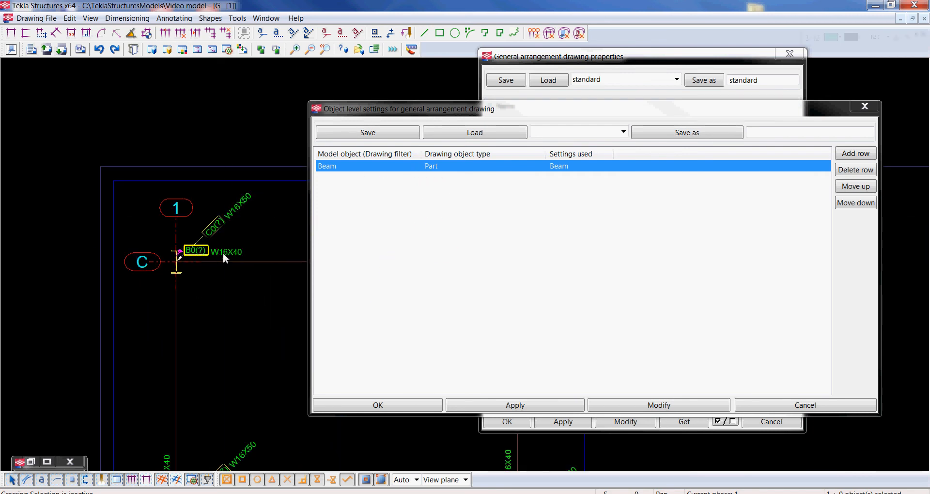
pyautogui.scroll(-2, 225, 259)
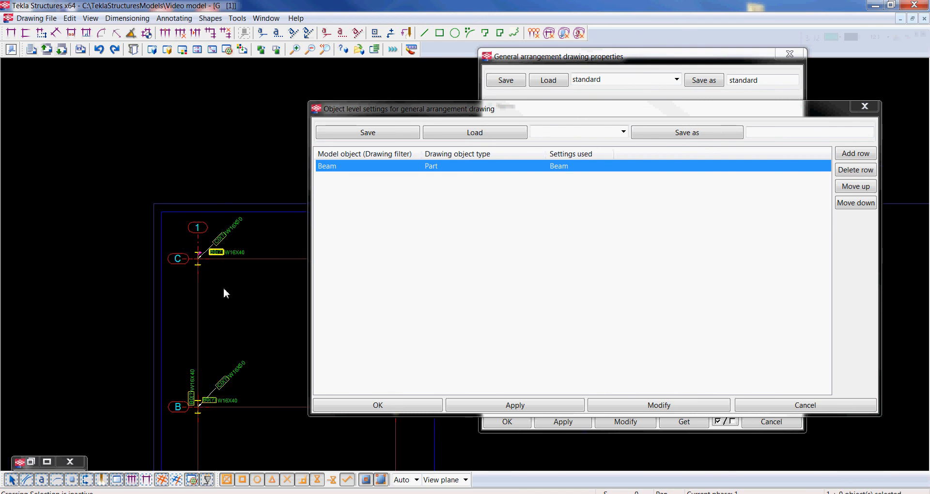
pyautogui.scroll(2, 201, 264)
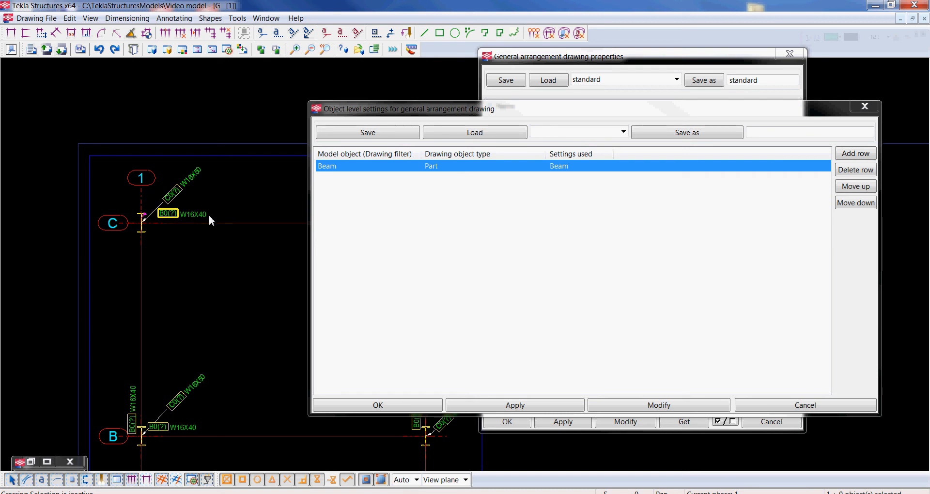
# Accept the object level settings and load the saved BEAMS settings into the drawing's part mark properties
pyautogui.click(379, 405)
pyautogui.scroll(-2, 315, 308)
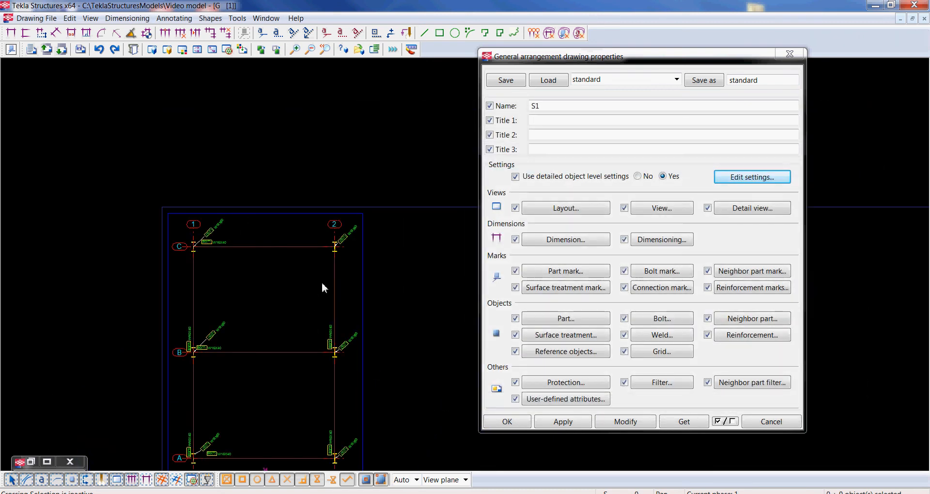
pyautogui.click(566, 272)
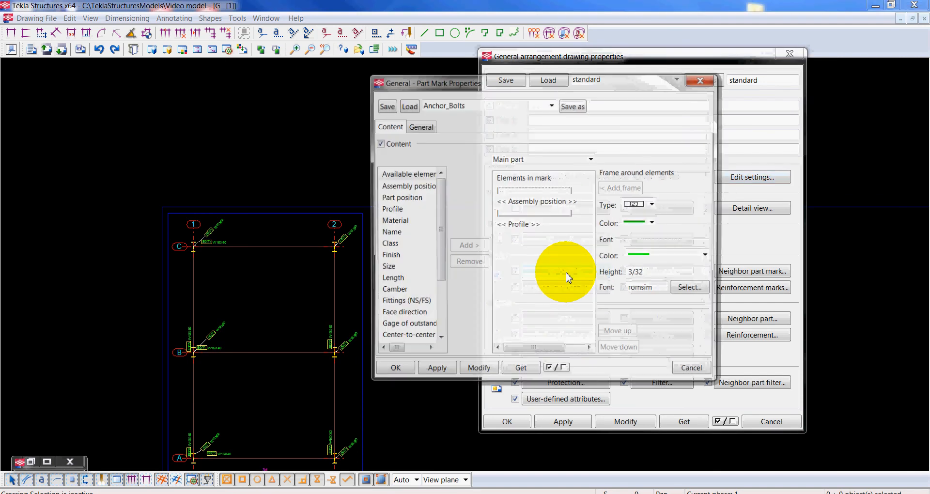
pyautogui.click(488, 105)
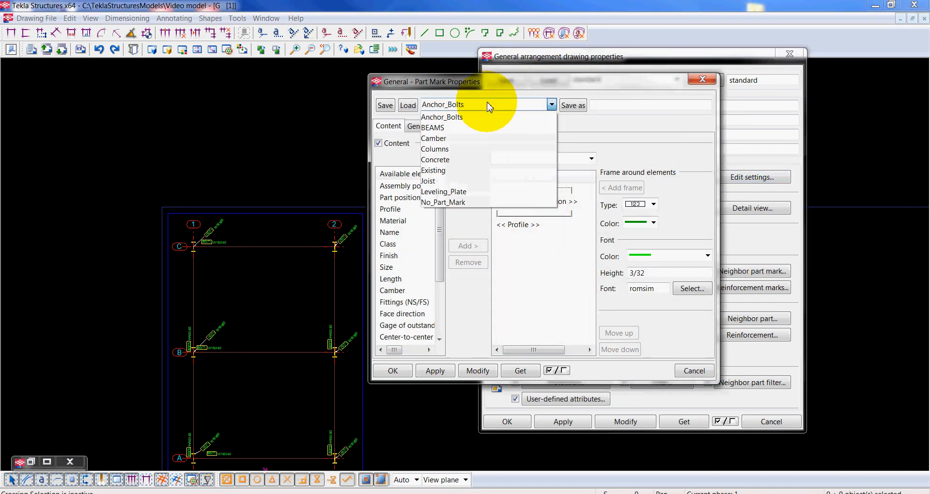
pyautogui.click(438, 127)
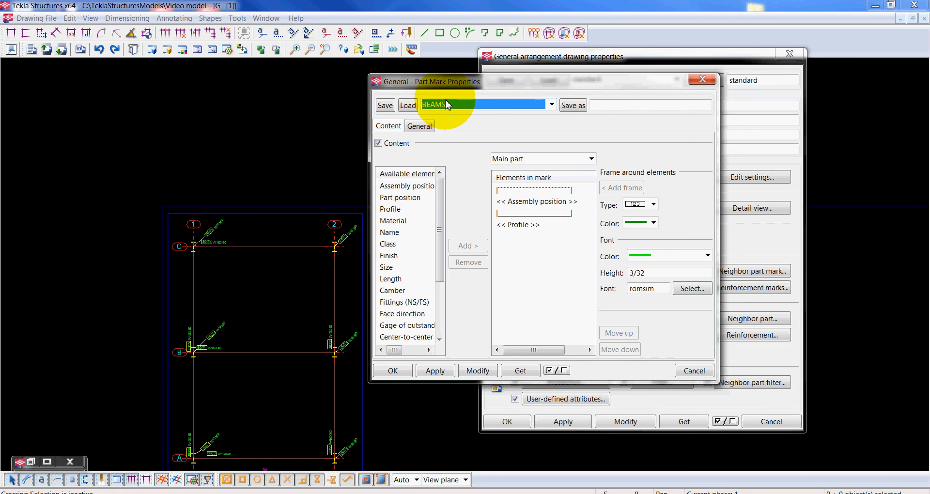
pyautogui.click(407, 105)
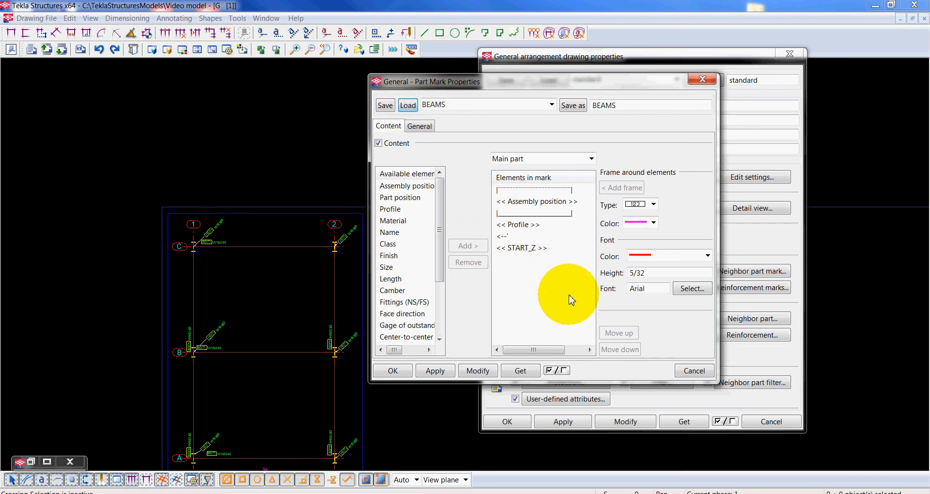
# Review the elements in the BEAMS mark, including the START_Z user-defined attribute, and accept the part mark properties
pyautogui.moveTo(568, 294); pyautogui.dragTo(505, 182)
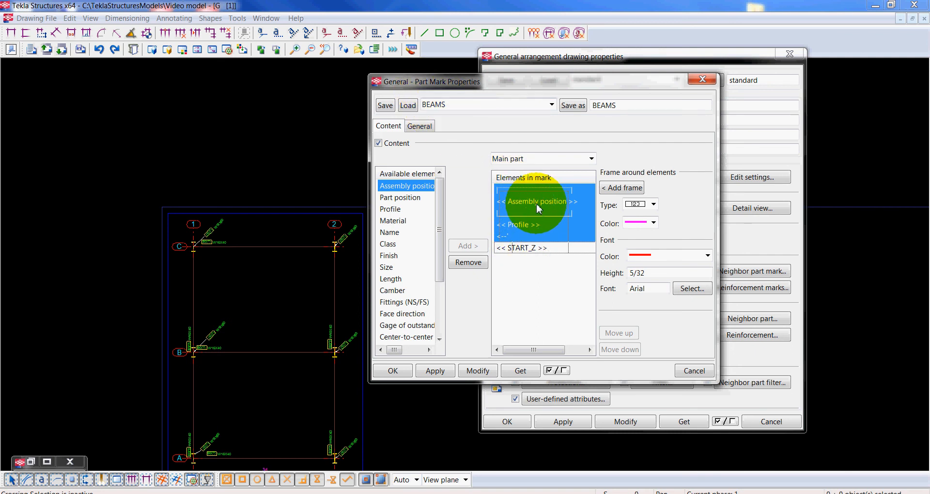
pyautogui.click(532, 247)
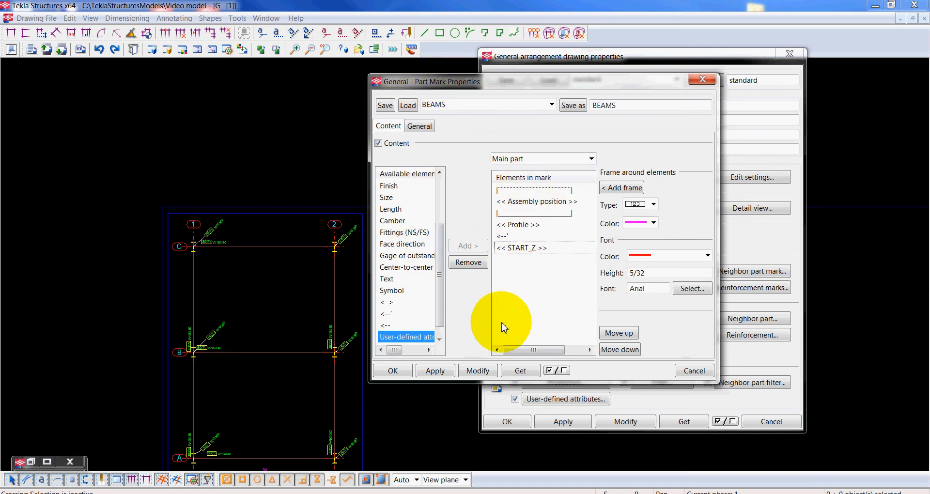
pyautogui.click(399, 371)
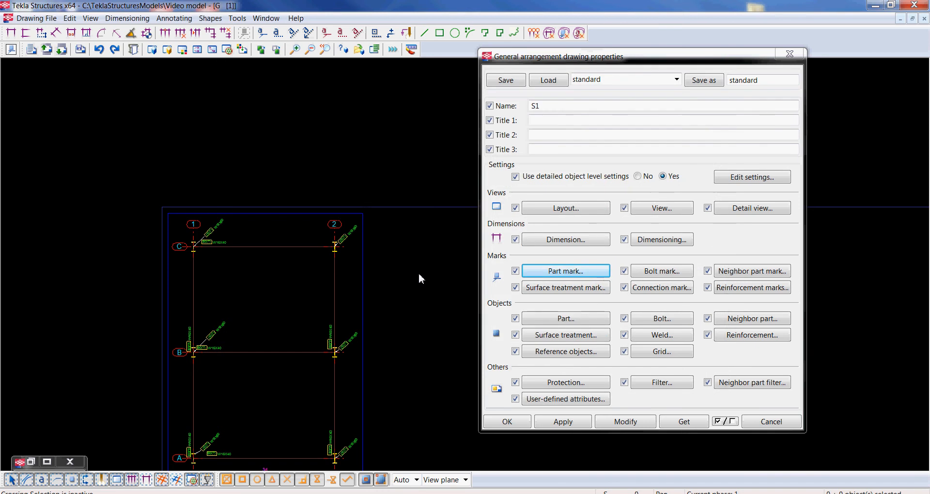
# Add a second row to the object level settings of the general arrangement drawing
pyautogui.scroll(5, 387, 261)
pyautogui.scroll(3, 161, 167)
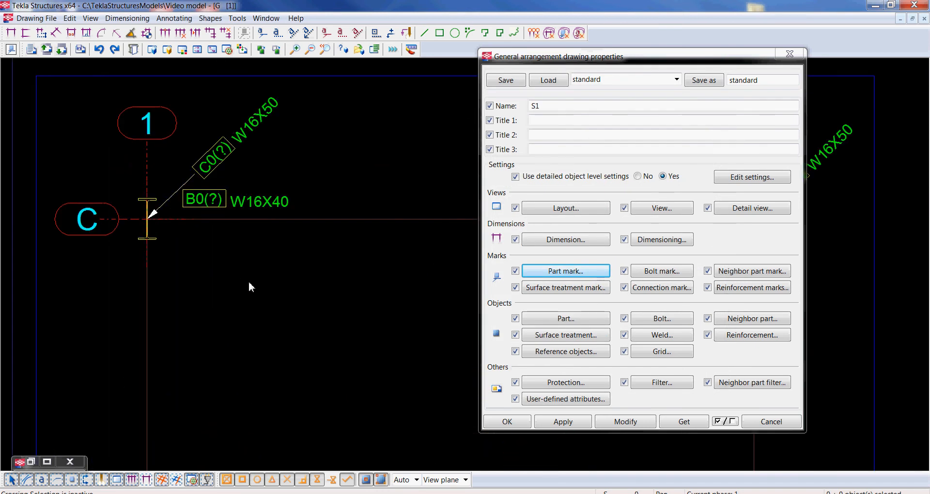
pyautogui.click(741, 183)
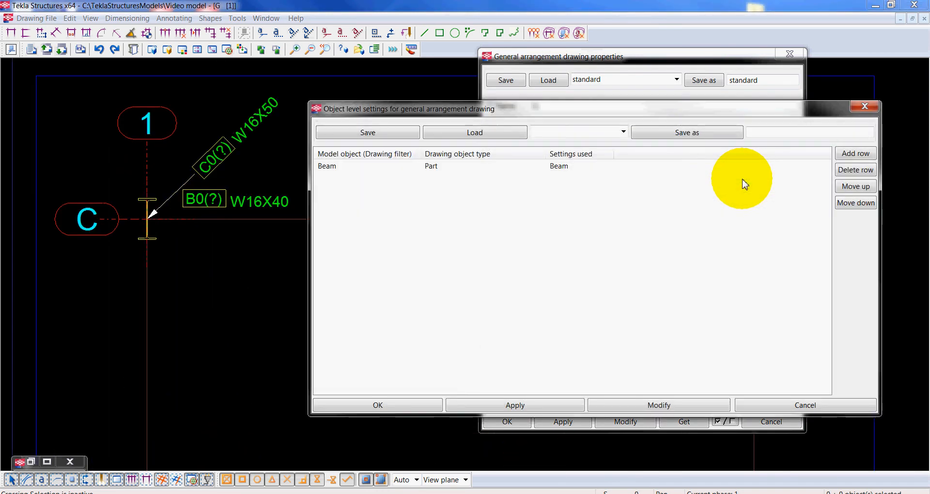
pyautogui.click(854, 154)
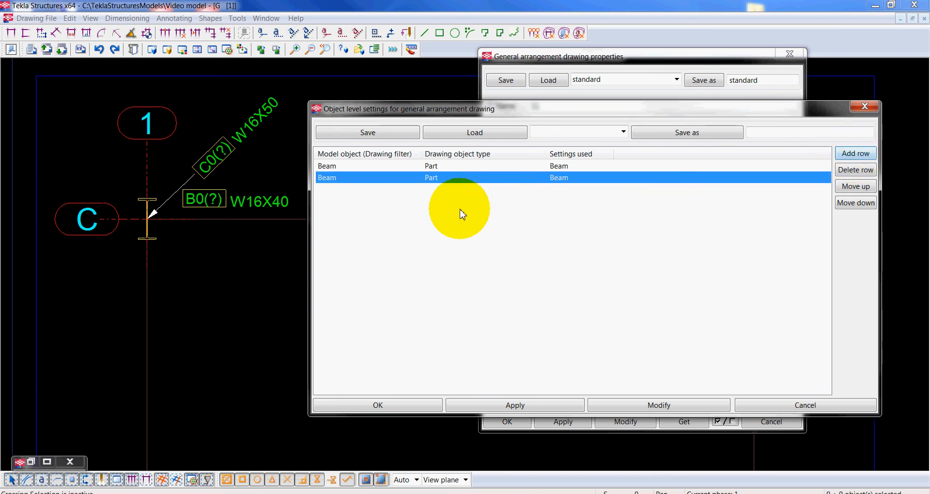
# Set the second Beam row to object type Part mark with the BEAMS settings and modify the drawing
pyautogui.click(465, 183)
pyautogui.click(461, 189)
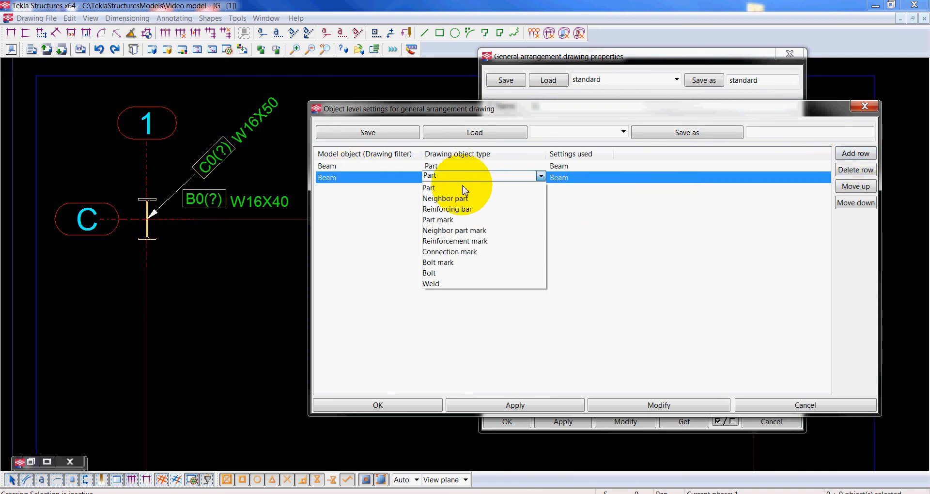
pyautogui.click(496, 212)
pyautogui.click(583, 179)
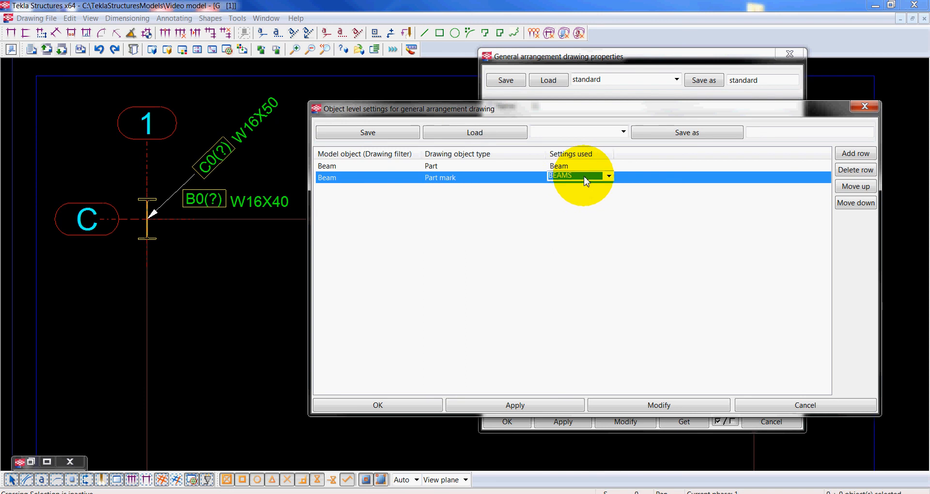
pyautogui.click(587, 180)
pyautogui.click(581, 189)
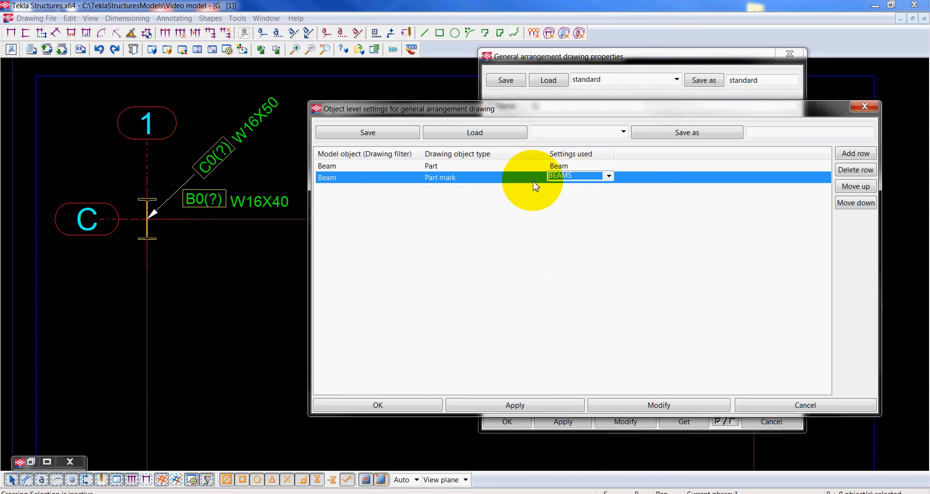
pyautogui.click(631, 406)
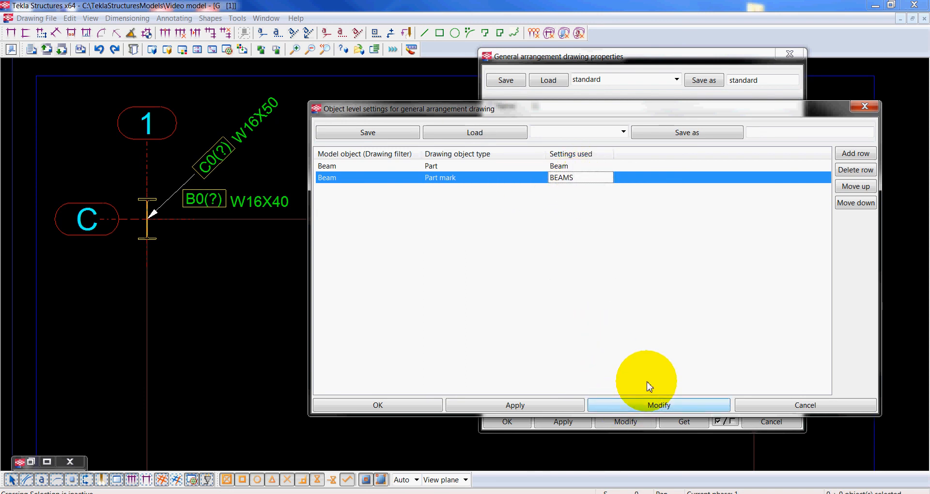
pyautogui.click(624, 410)
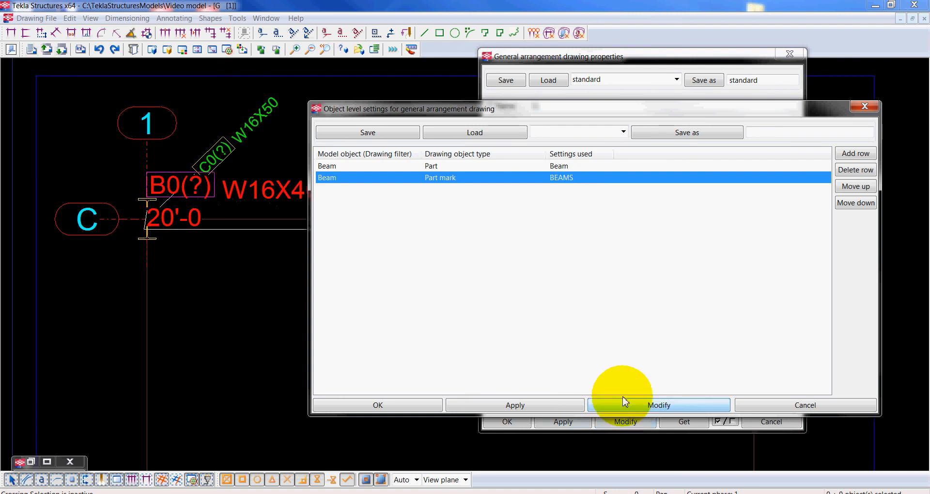
# Move the horizontal beam's restyled mark at grid intersection C-1 clear of the column and its mark
pyautogui.click(328, 362)
pyautogui.scroll(-3, 217, 314)
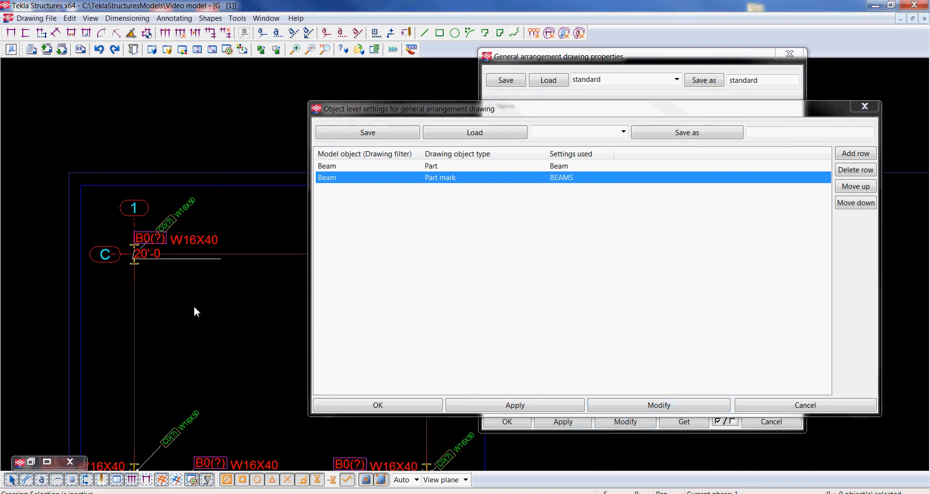
pyautogui.scroll(2, 194, 306)
pyautogui.scroll(1, 196, 255)
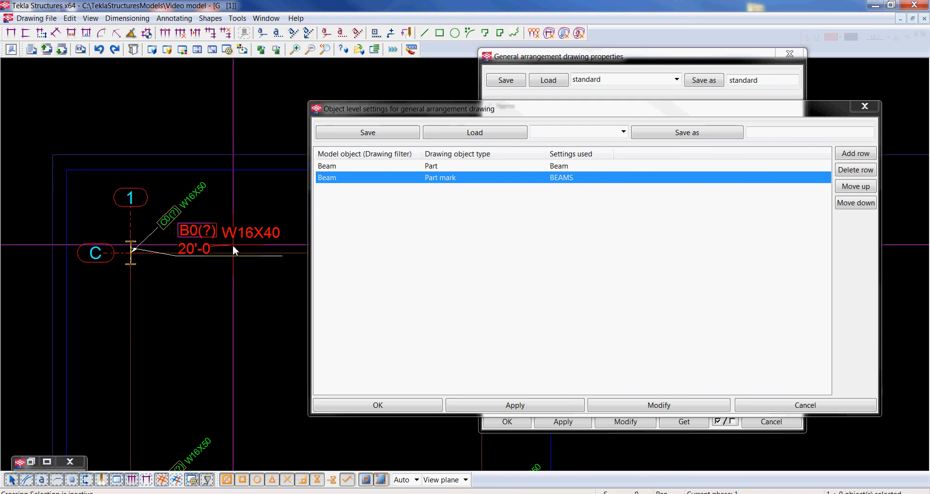
# Examine the restyled beam marks around the grid and compare them with the BEAMS part mark properties, leaving the properties unchanged
pyautogui.scroll(2, 208, 260)
pyautogui.scroll(-1, 207, 257)
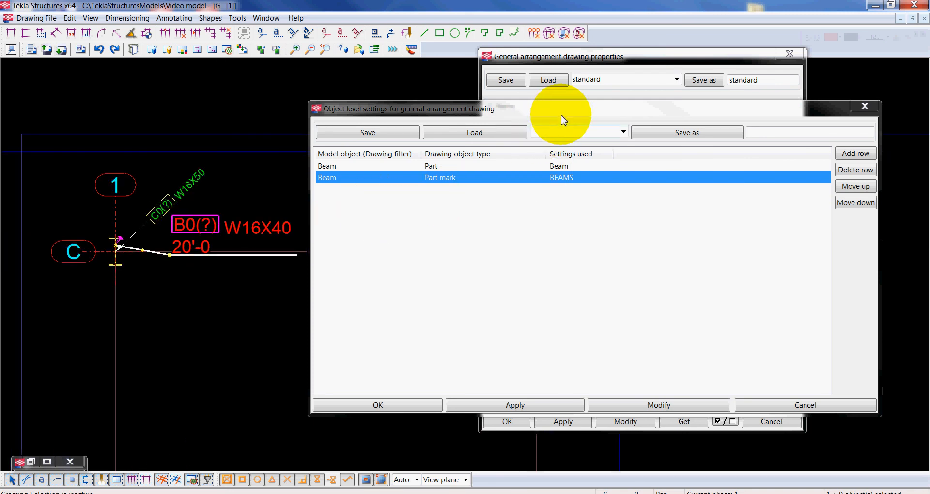
pyautogui.moveTo(566, 110); pyautogui.dragTo(516, 322)
pyautogui.click(568, 271)
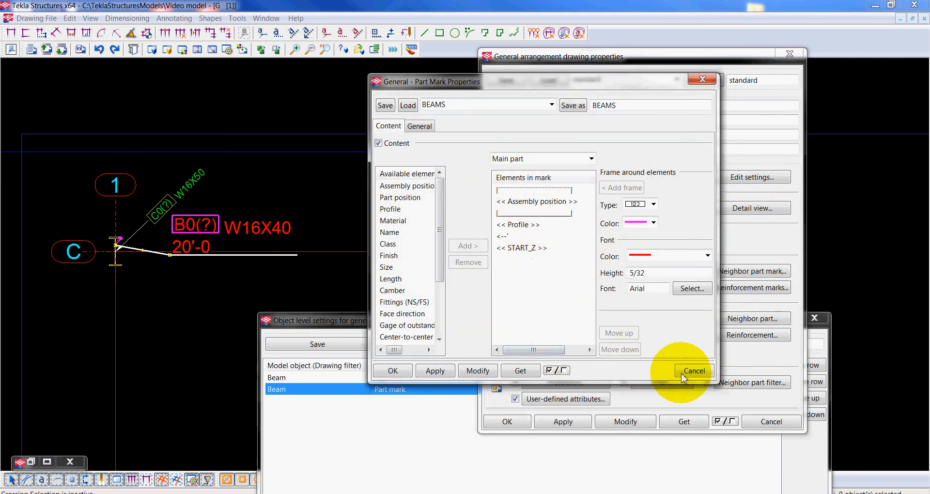
pyautogui.click(693, 370)
pyautogui.scroll(-2, 301, 247)
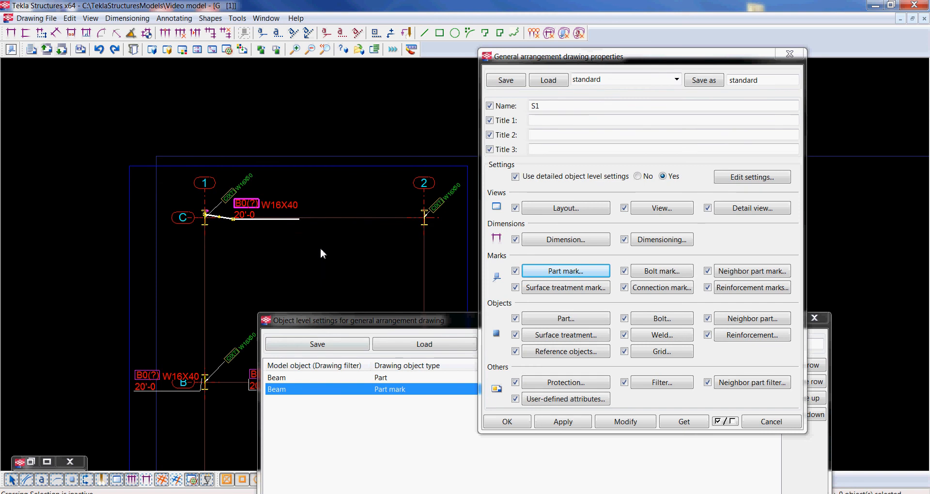
pyautogui.scroll(-4, 321, 248)
pyautogui.scroll(4, 300, 226)
pyautogui.click(385, 324)
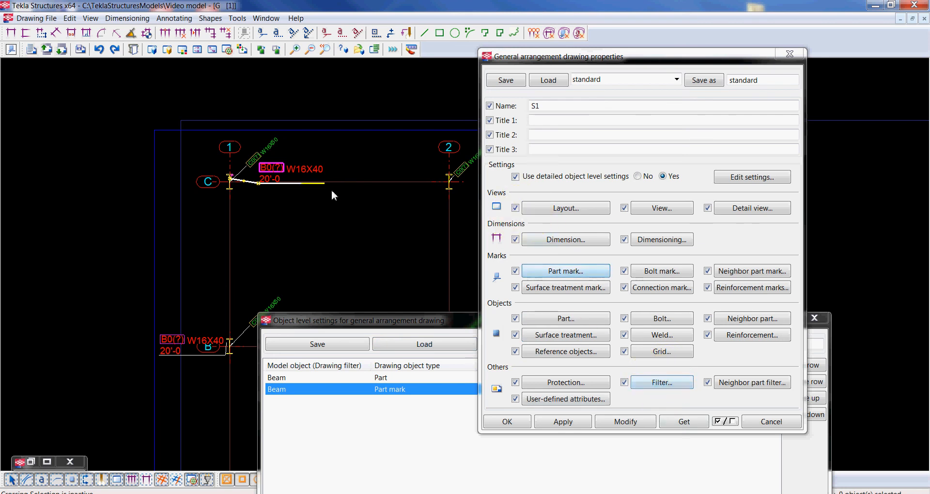
# Review the BEAMS part mark properties and the Beam part properties of the drawing, closing both without changes
pyautogui.click(525, 270)
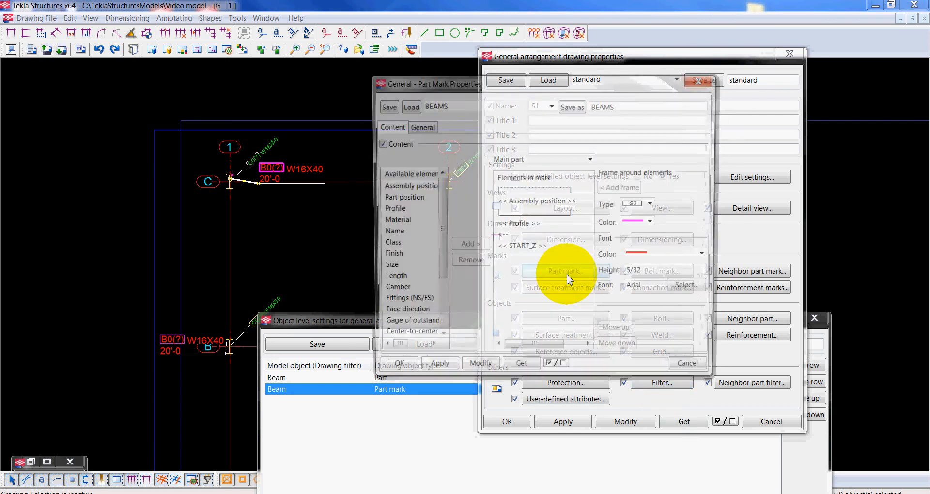
pyautogui.click(701, 82)
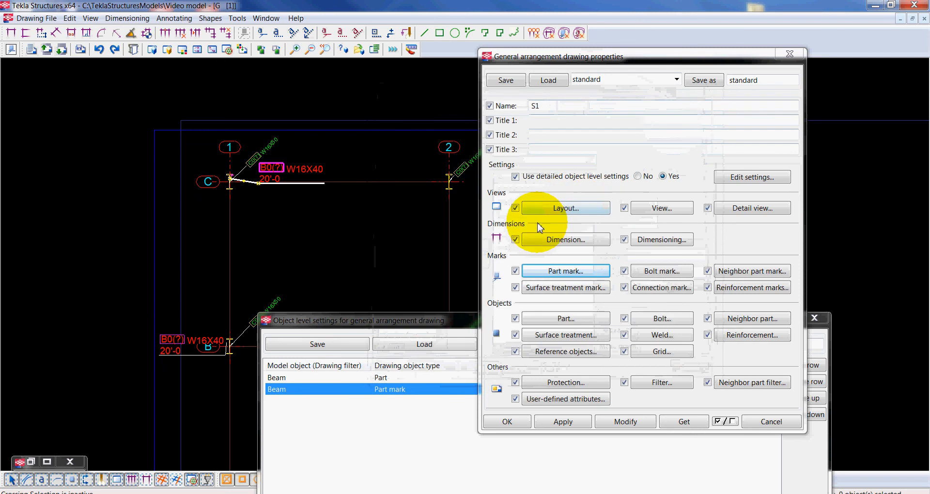
pyautogui.click(559, 319)
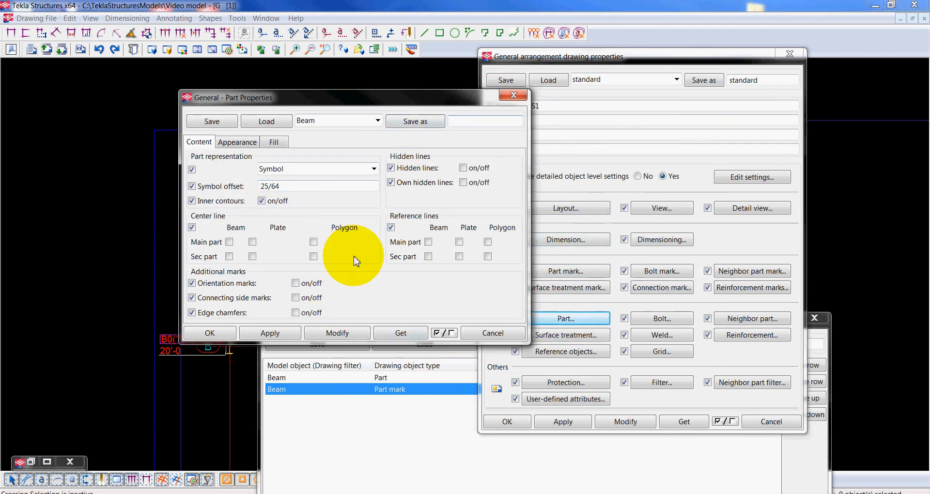
pyautogui.click(507, 99)
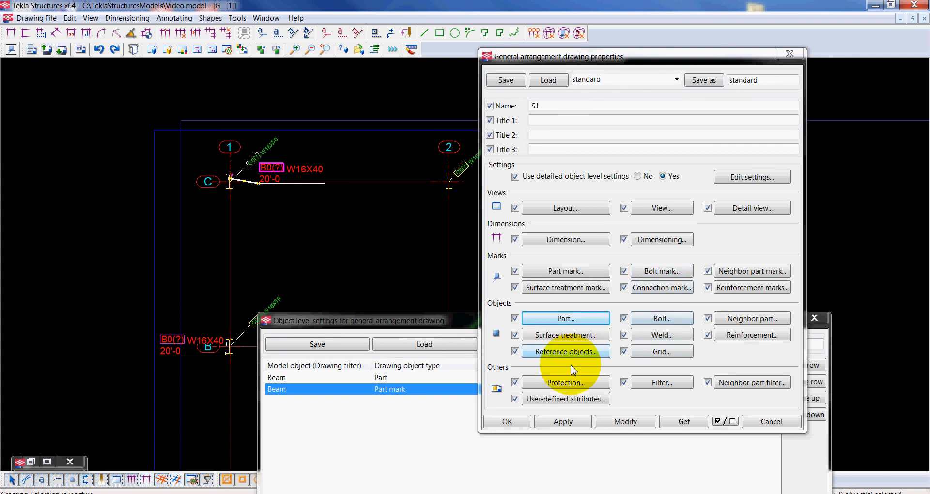
# Reopen the drawing's object level settings and add five more rows below the BEAMS part mark row
pyautogui.click(752, 177)
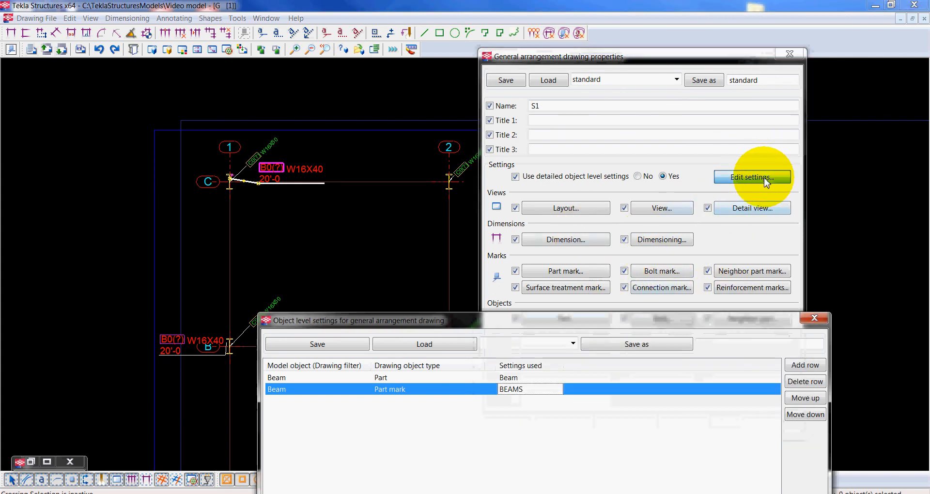
pyautogui.moveTo(603, 327); pyautogui.dragTo(599, 168)
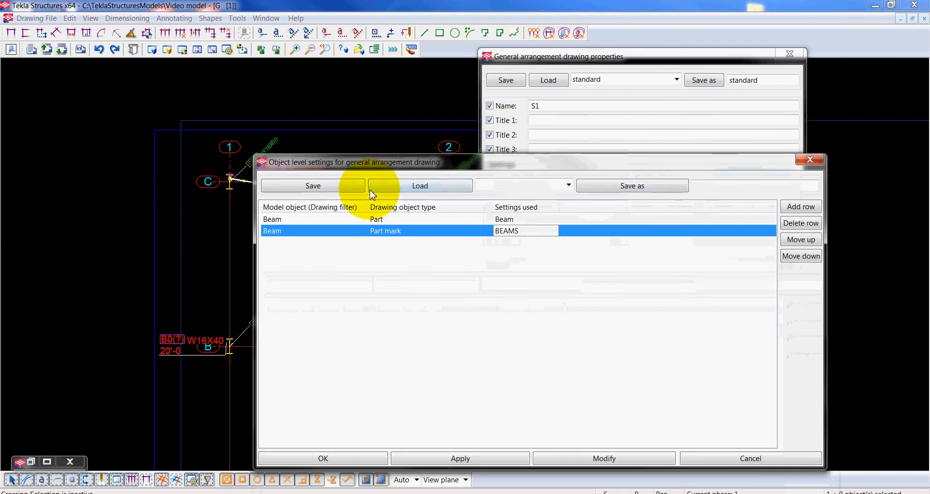
pyautogui.click(800, 206)
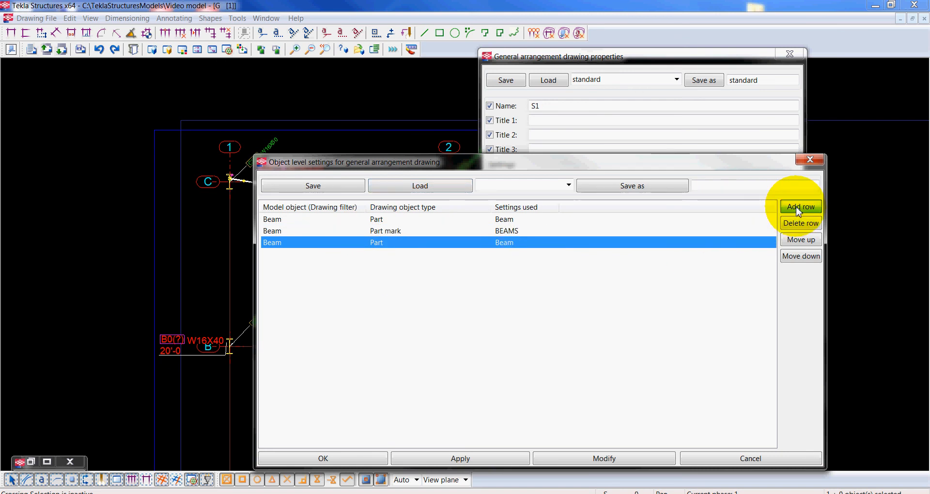
pyautogui.click(800, 206)
pyautogui.click(800, 207)
pyautogui.click(801, 207)
pyautogui.click(801, 206)
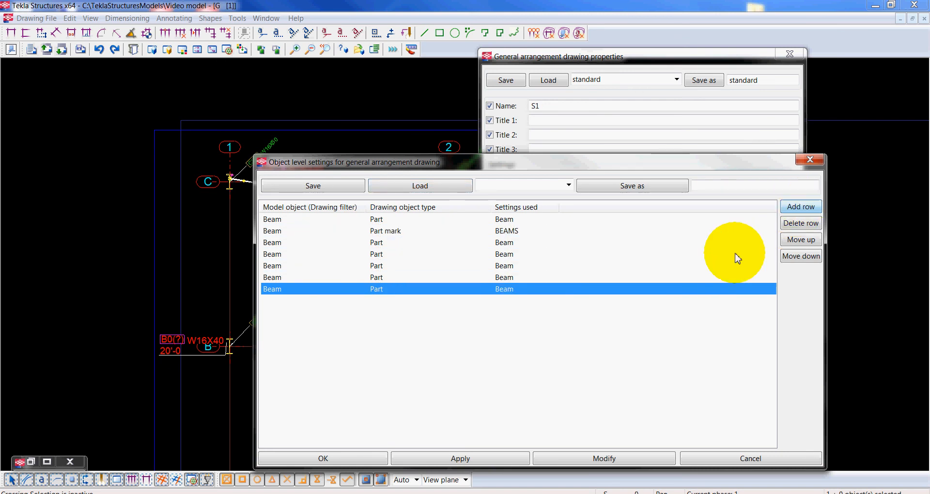
# Set the third row to the Steel_Column filter with the Hidden part settings, modify the drawing and check the columns
pyautogui.click(274, 243)
pyautogui.click(274, 245)
pyautogui.click(283, 273)
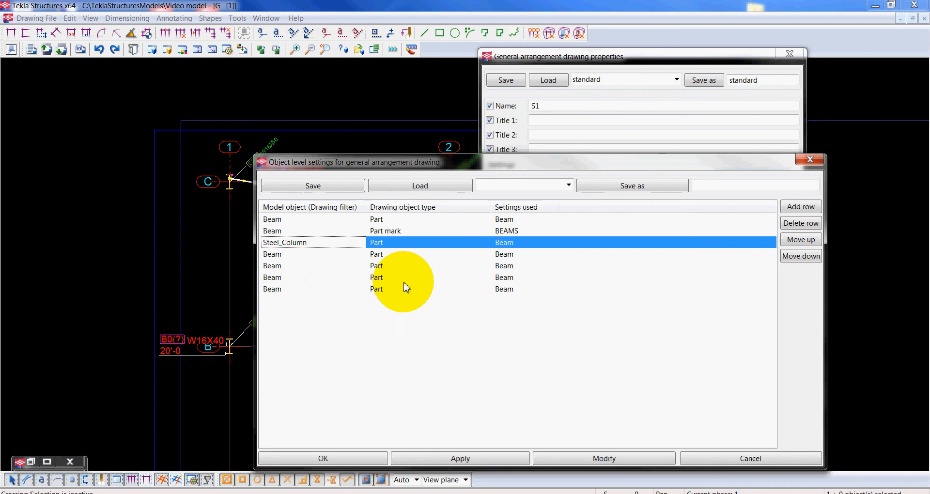
pyautogui.click(504, 242)
pyautogui.click(513, 242)
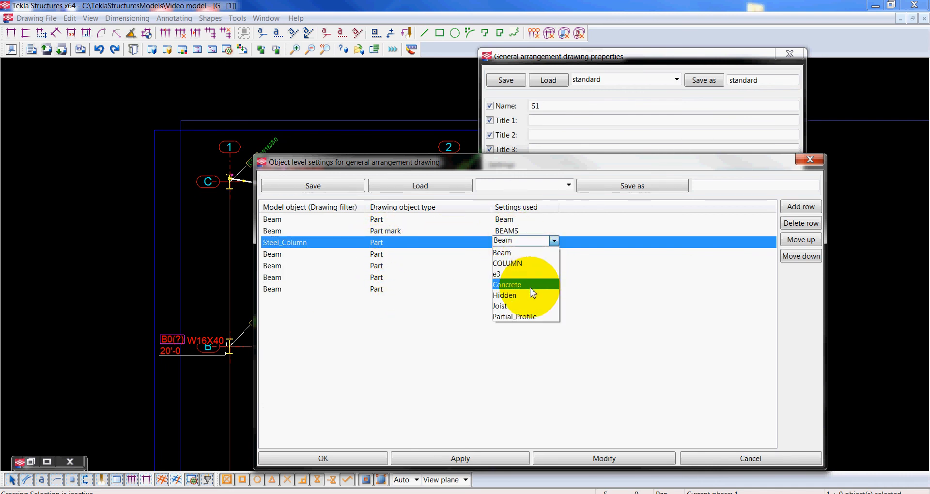
pyautogui.click(532, 294)
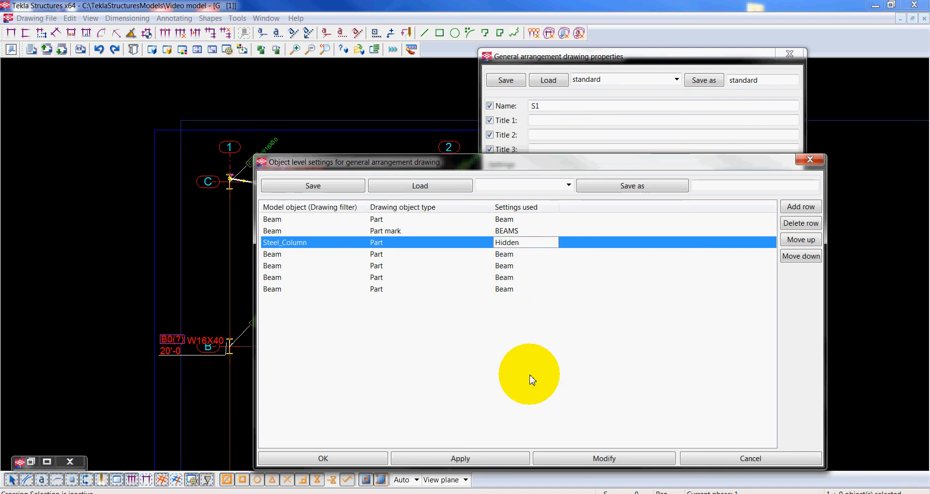
pyautogui.click(576, 460)
pyautogui.scroll(5, 208, 242)
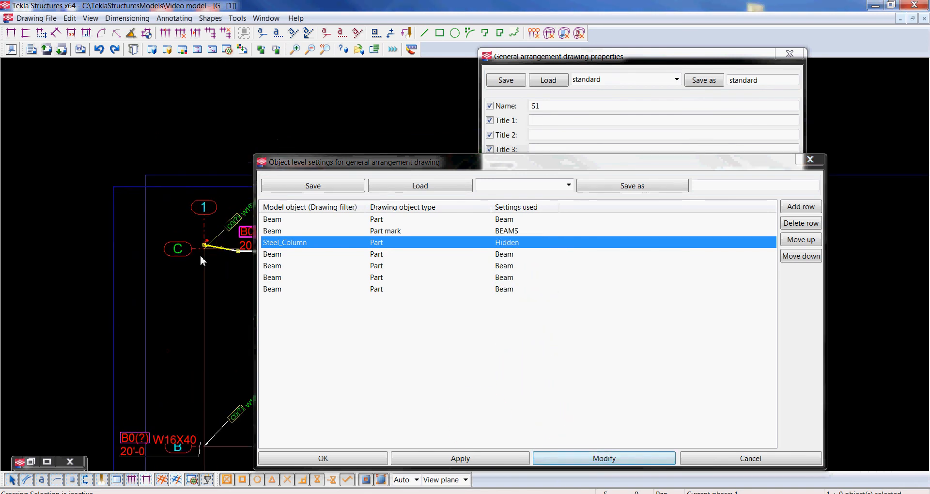
pyautogui.scroll(-3, 219, 240)
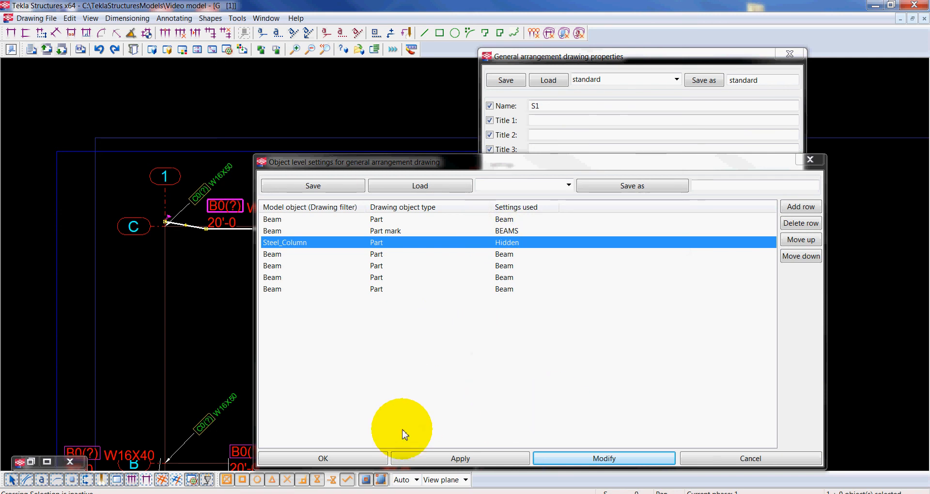
# Check the saved object level settings, close them and highlight the save-as name of the general arrangement drawing properties
pyautogui.click(566, 190)
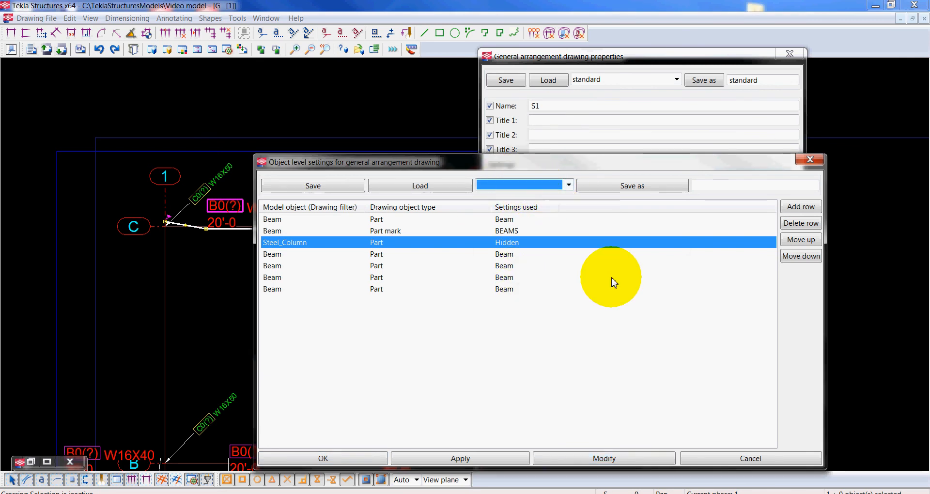
pyautogui.click(810, 159)
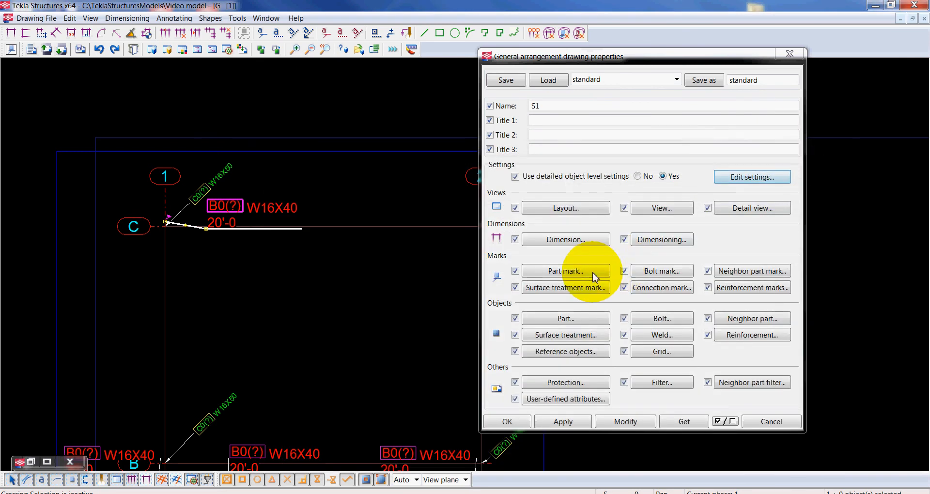
pyautogui.doubleClick(781, 87)
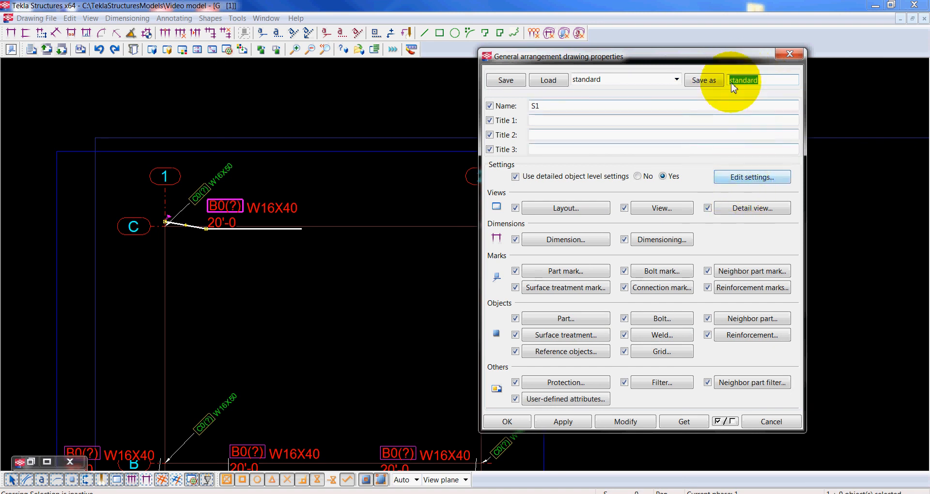
pyautogui.moveTo(754, 81); pyautogui.dragTo(730, 81)
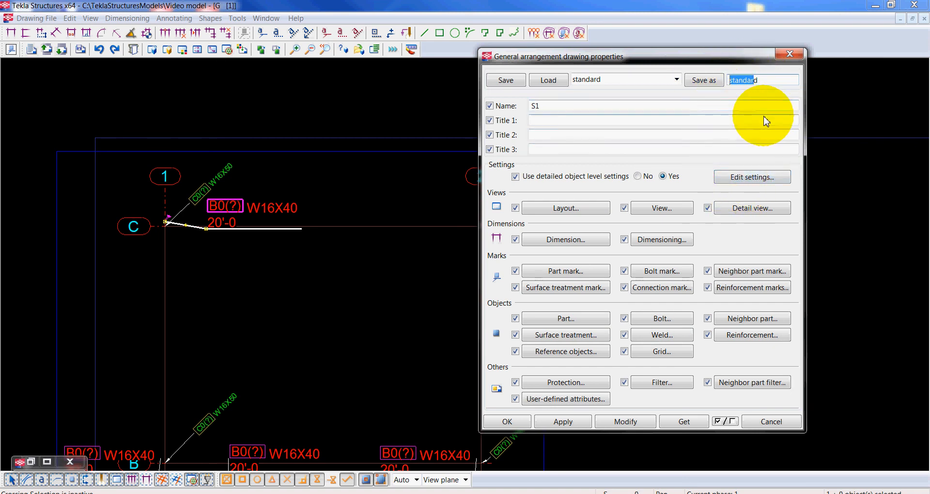
# Load the Plan settings into the general arrangement drawing properties and review their object level settings
pyautogui.click(676, 80)
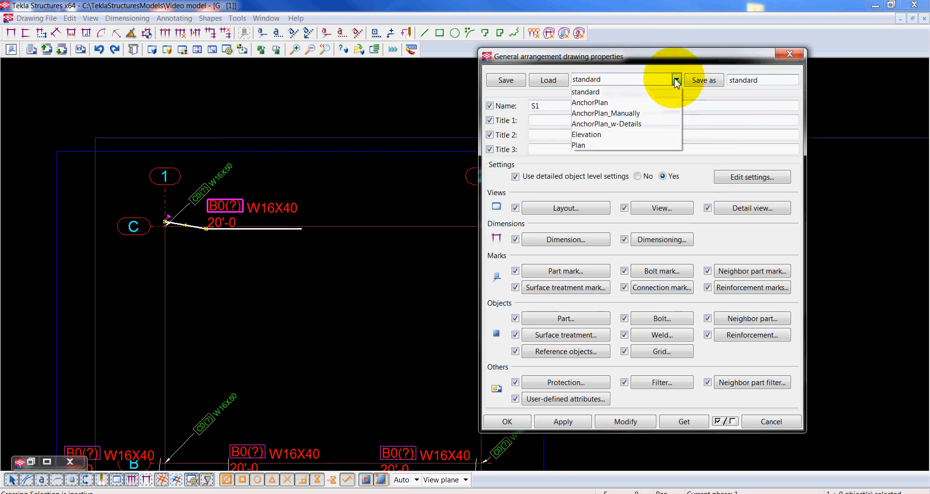
pyautogui.click(604, 145)
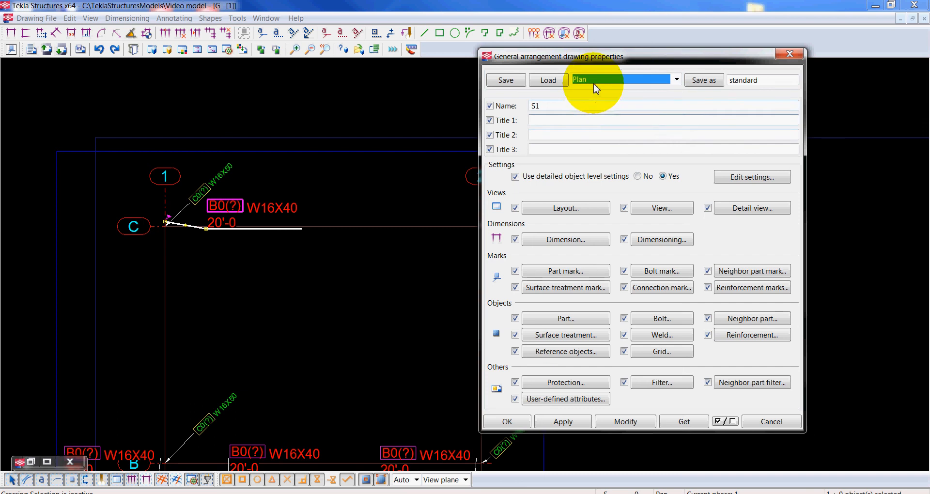
pyautogui.click(542, 87)
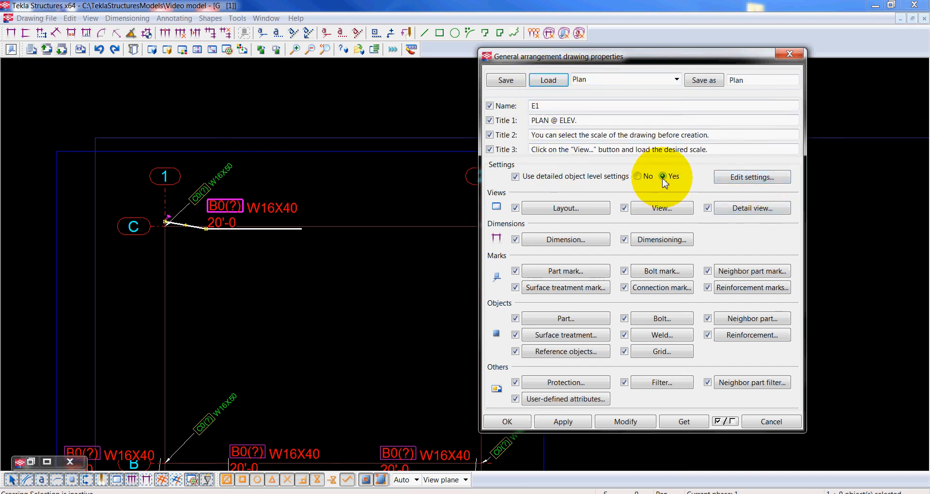
pyautogui.click(774, 178)
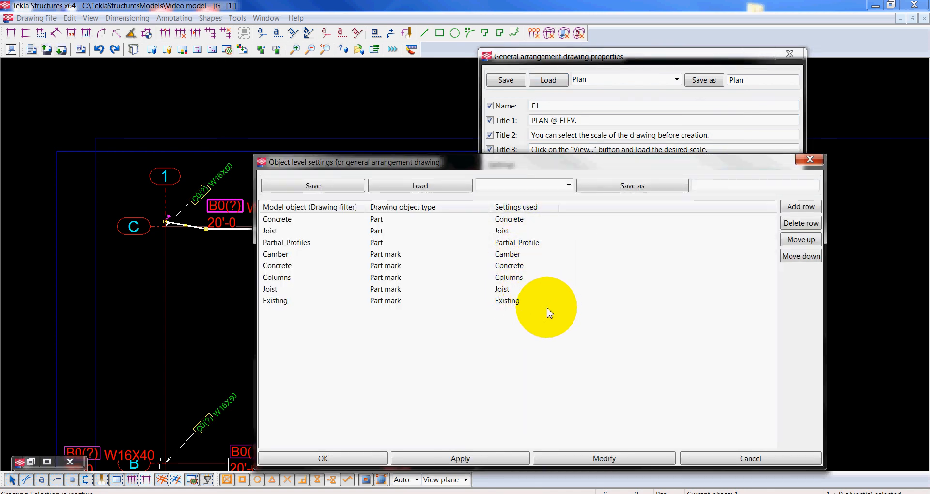
pyautogui.click(810, 160)
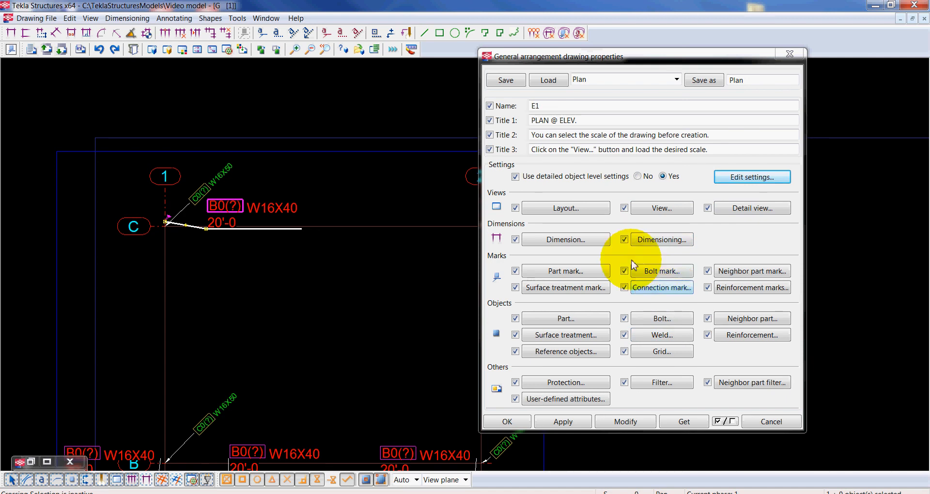
# Accept the general arrangement drawing properties and view the whole drawing sheet
pyautogui.click(507, 421)
pyautogui.scroll(-5, 432, 270)
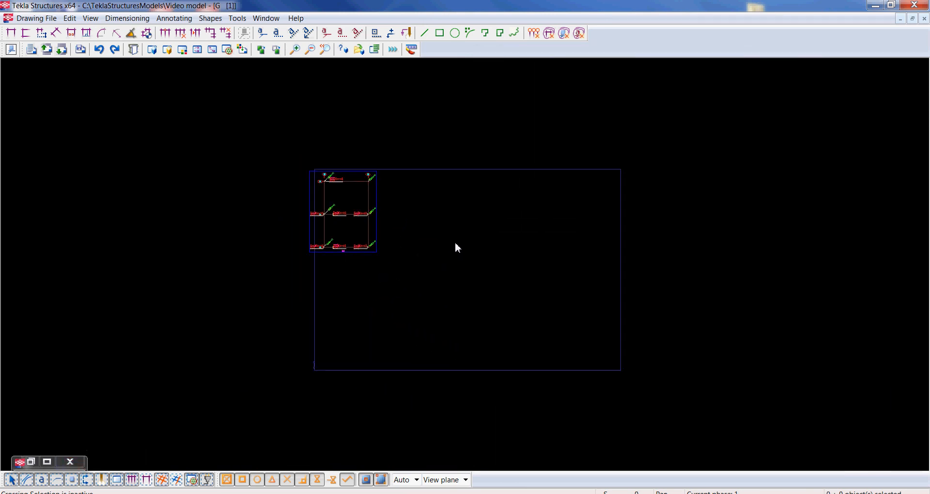
pyautogui.moveTo(408, 209); pyautogui.dragTo(419, 234, button='middle')
pyautogui.scroll(1, 419, 234)
pyautogui.moveTo(477, 292); pyautogui.dragTo(457, 259, button='middle')
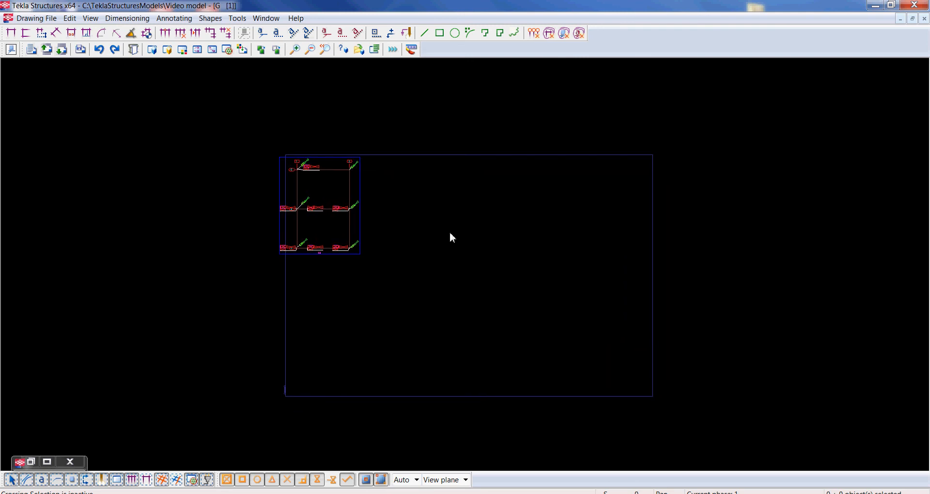